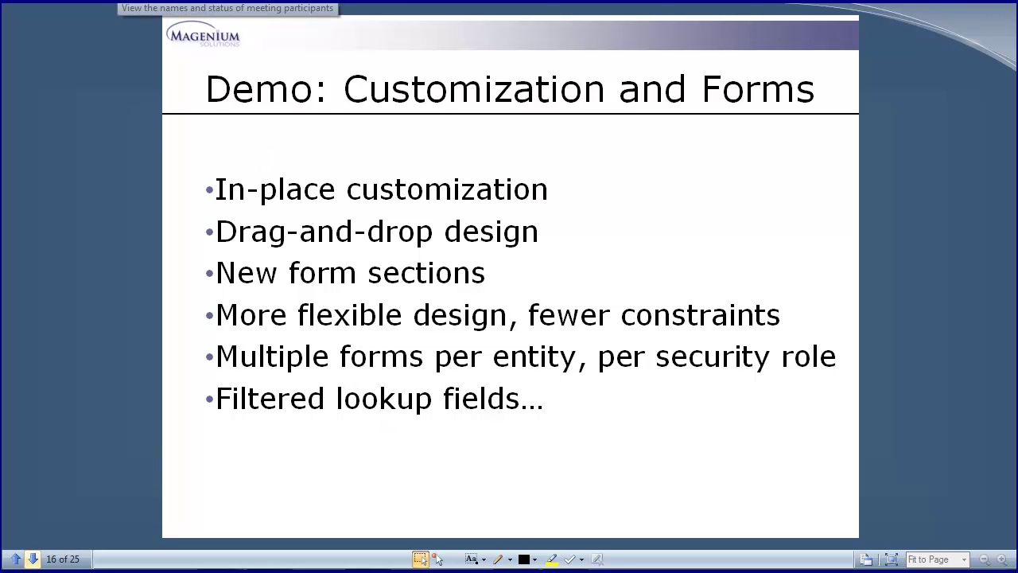
Share the desktop showing the CRM '80-20' account search instead of the PowerPoint slides.
mouse_move(48, 16)
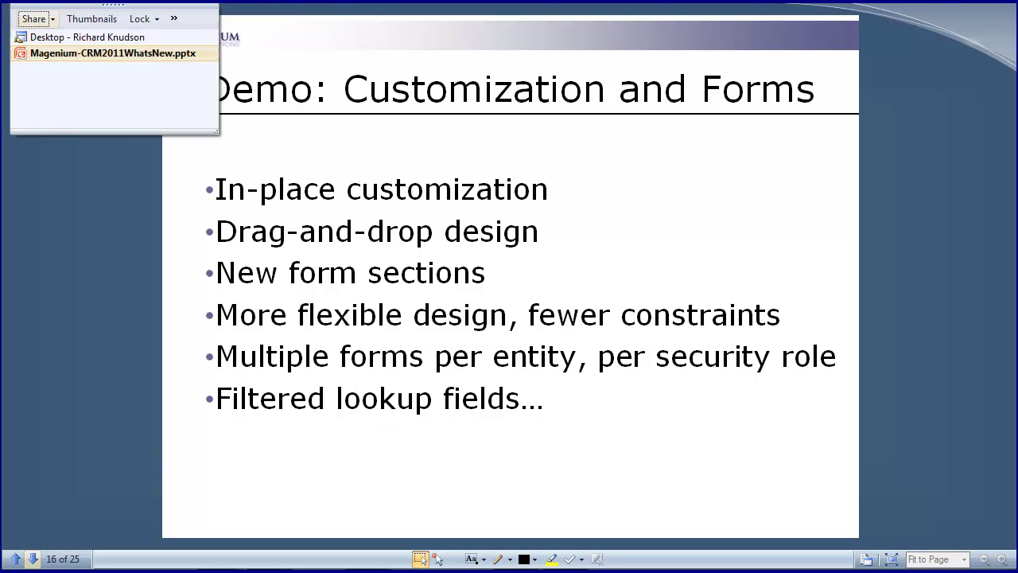
click(55, 38)
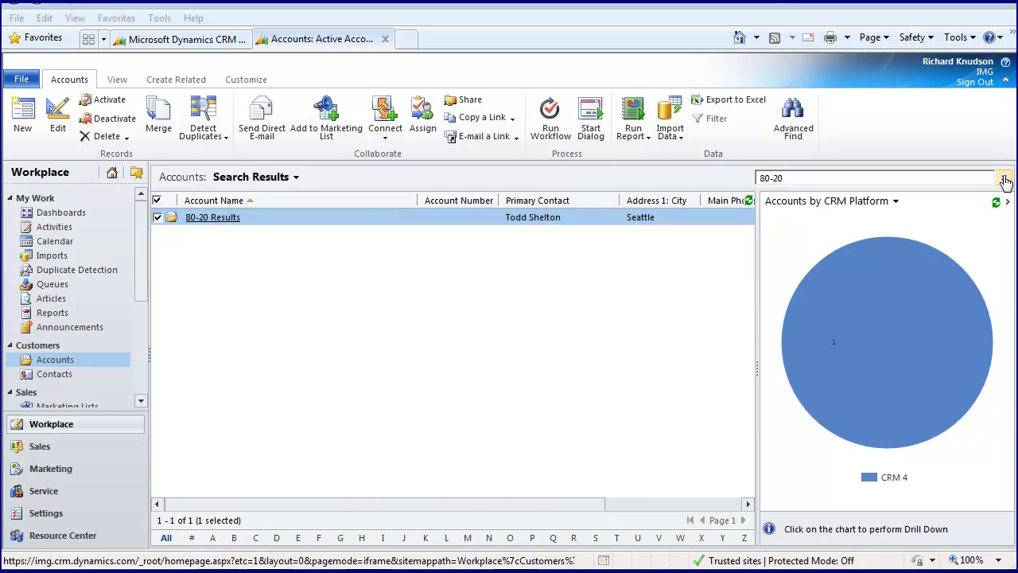
Clear the 80-20 search to restore all Active Accounts, then open and close the Account form editor.
click(1006, 181)
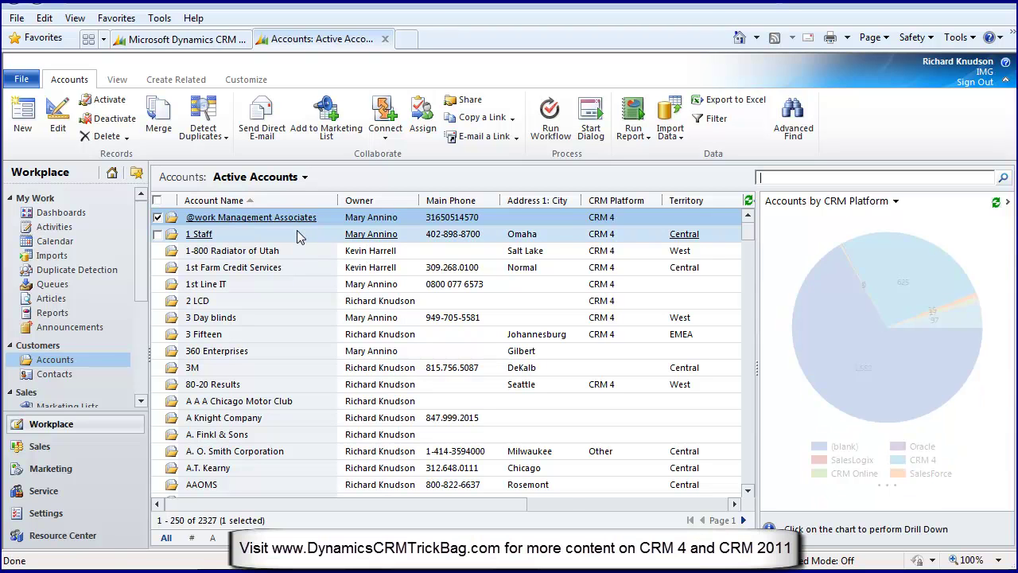
click(243, 83)
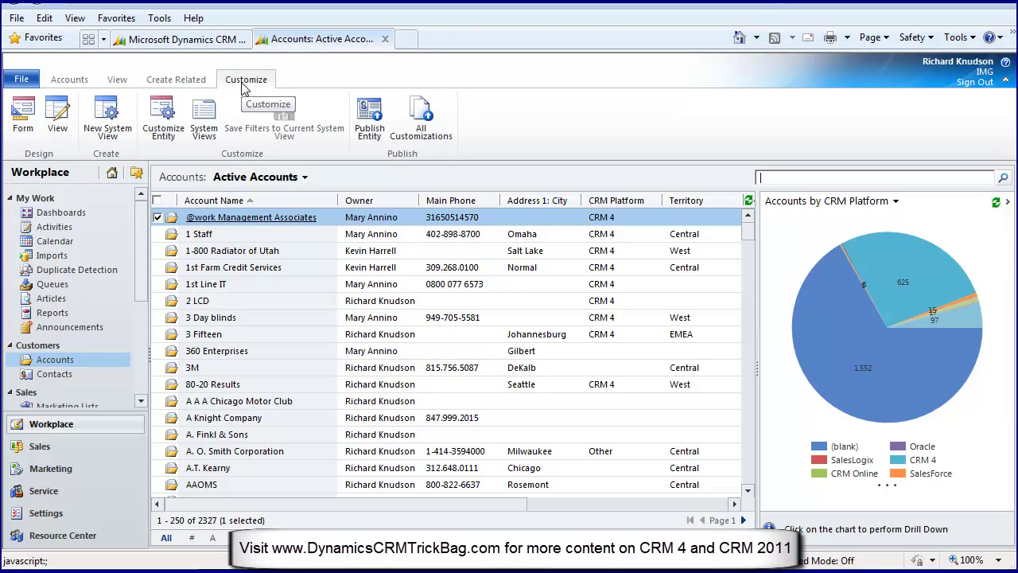
click(22, 119)
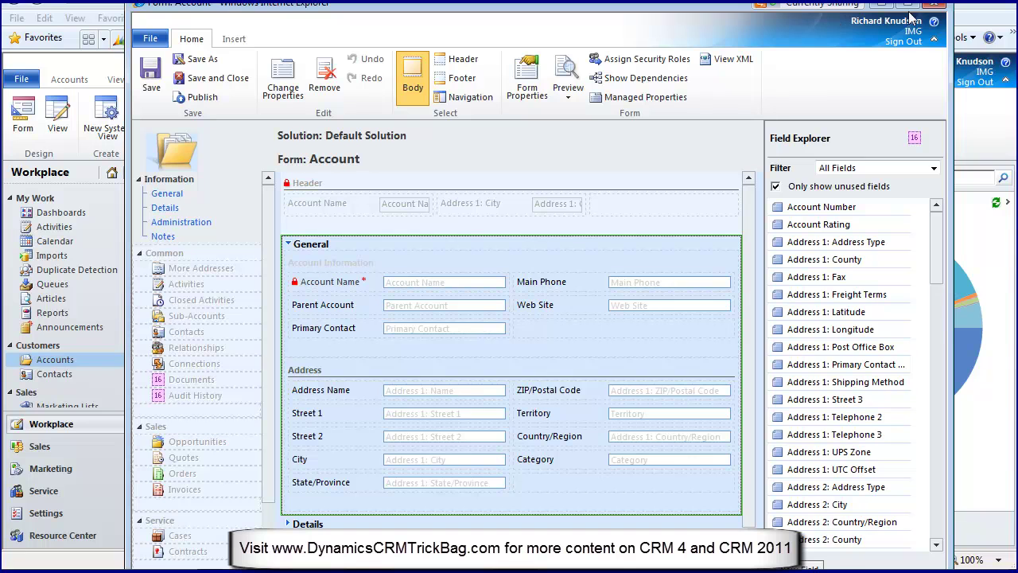
click(935, 4)
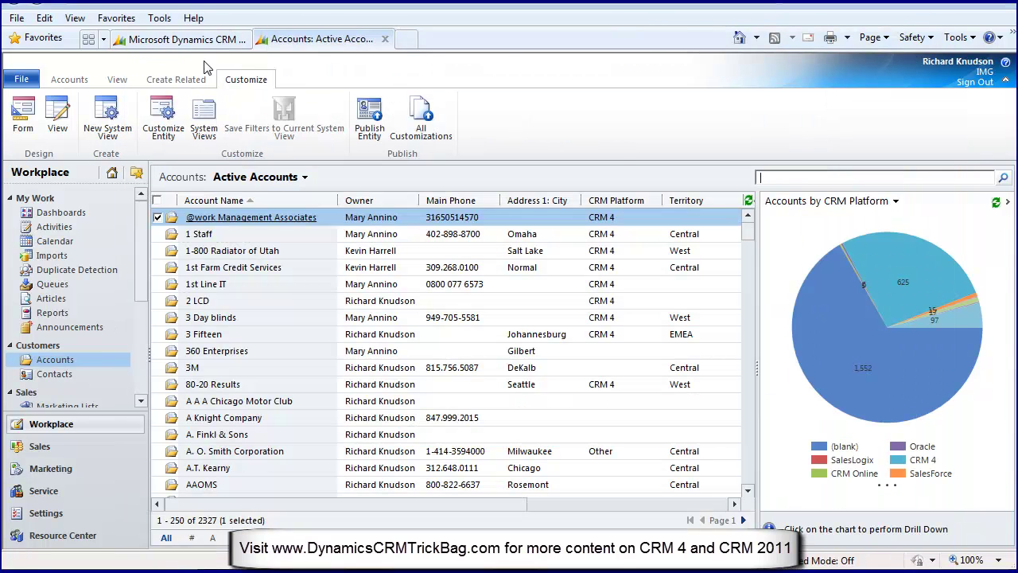
In CRM 4.0 Online, go to Settings > Customization > Customize Entities and scroll the entity list.
click(170, 41)
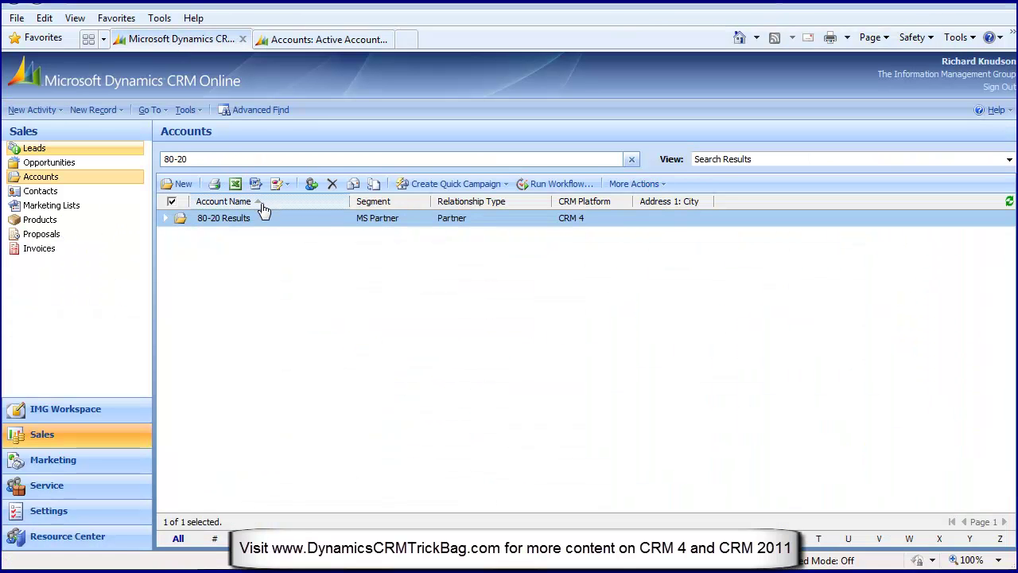
click(83, 511)
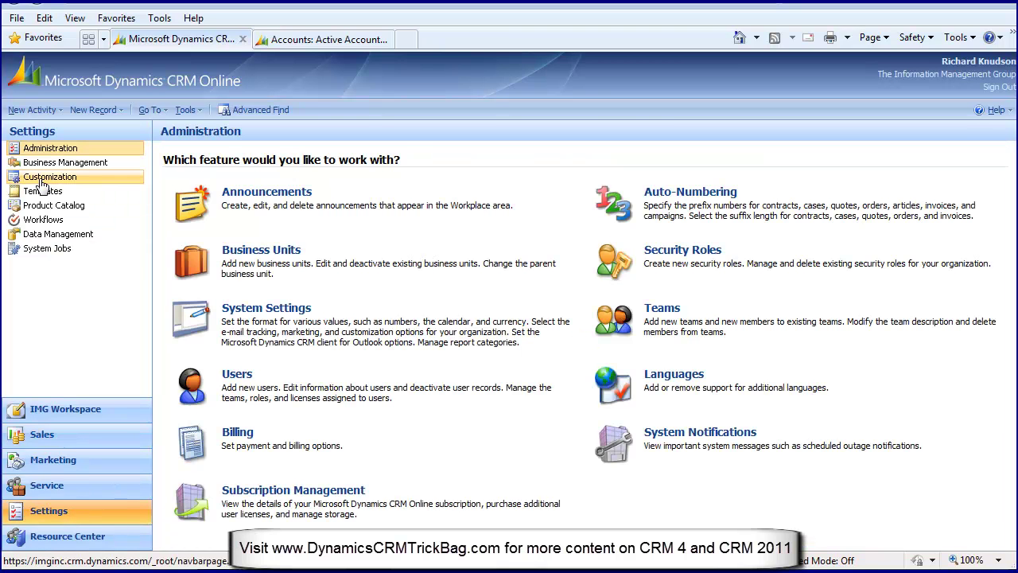
click(41, 176)
click(246, 192)
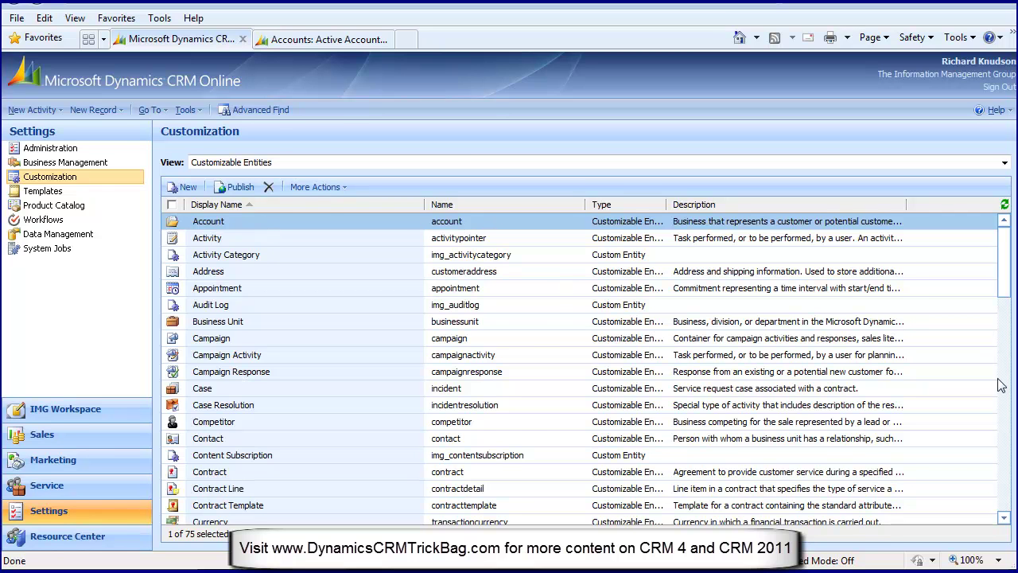
click(1004, 441)
click(1004, 441)
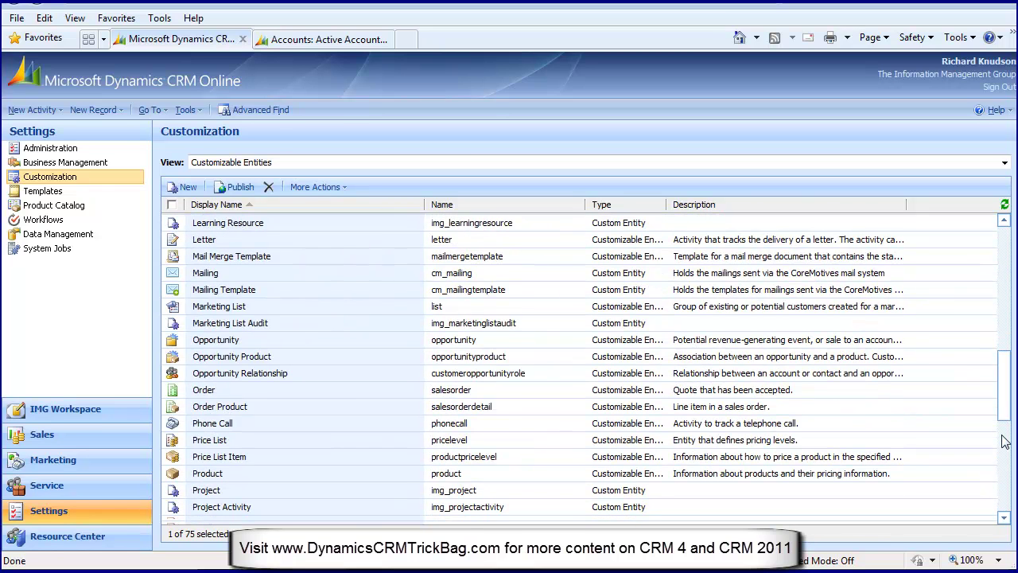
click(1004, 441)
drag(1004, 442, 997, 387)
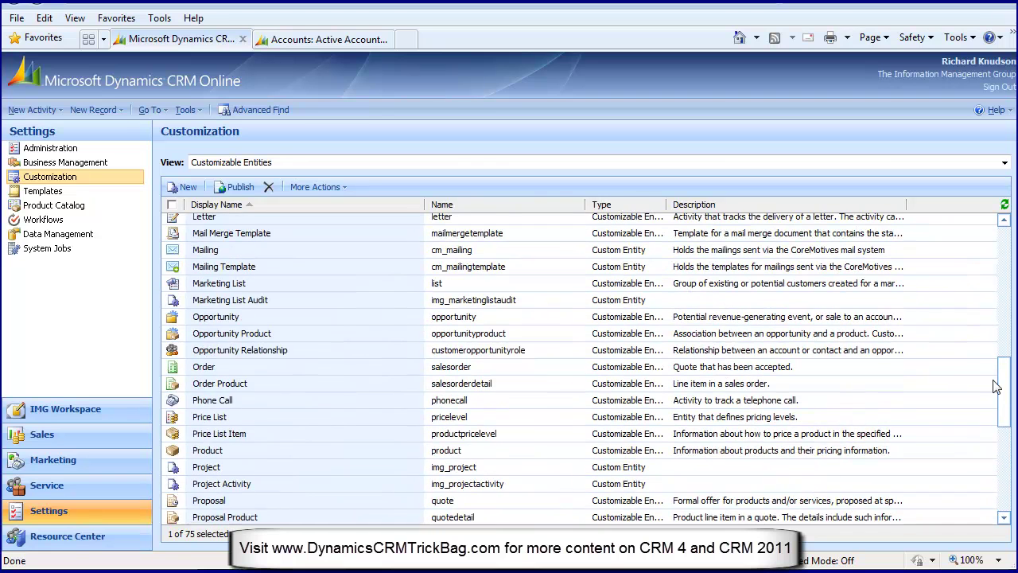
Open the Opportunity entity's main form under Forms and Views, then close the entity window.
double_click(243, 315)
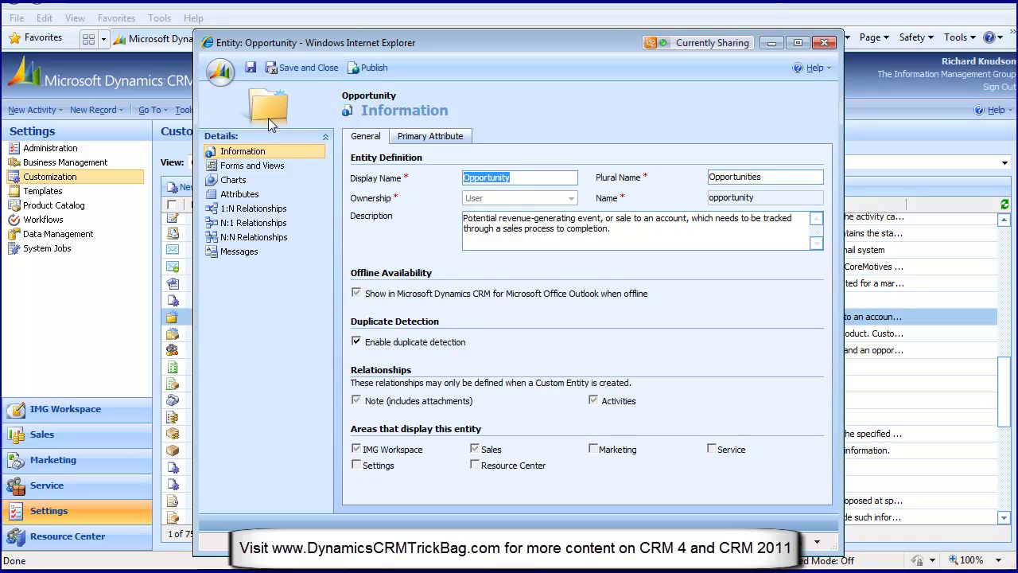
click(250, 167)
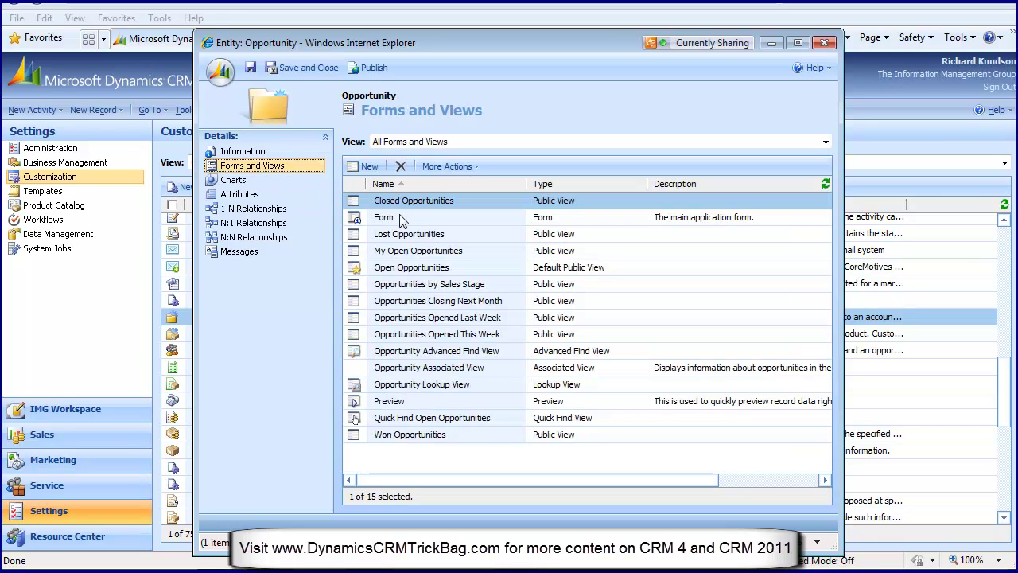
click(400, 217)
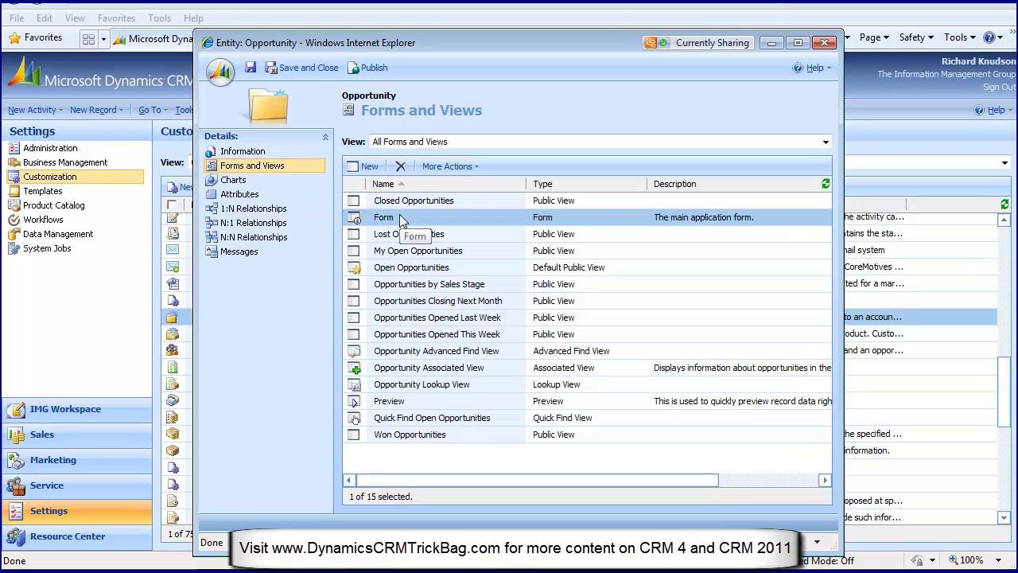
click(825, 42)
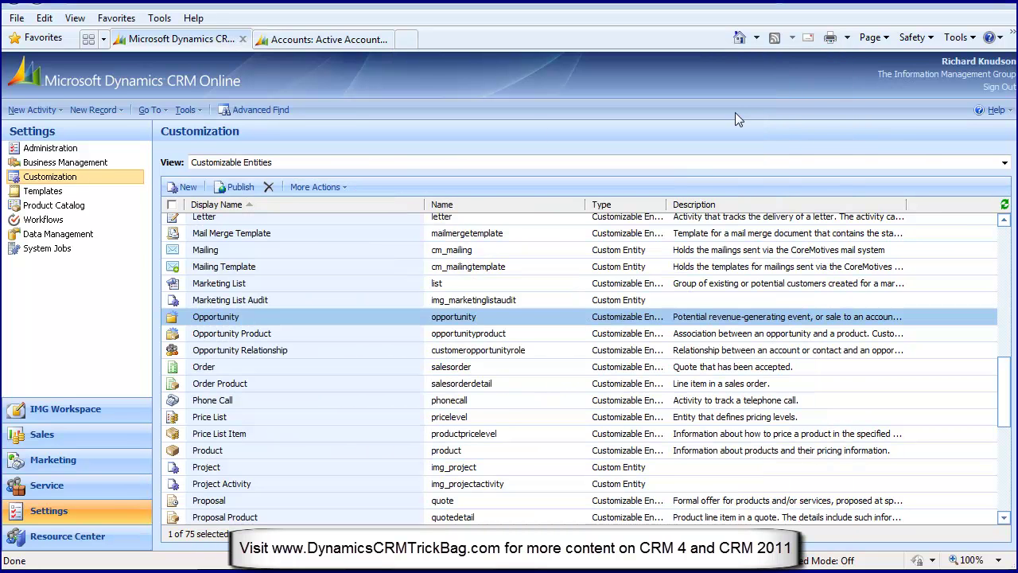
Return to CRM 2011 Active Accounts and open the Account form editor via Customize > Form.
click(322, 39)
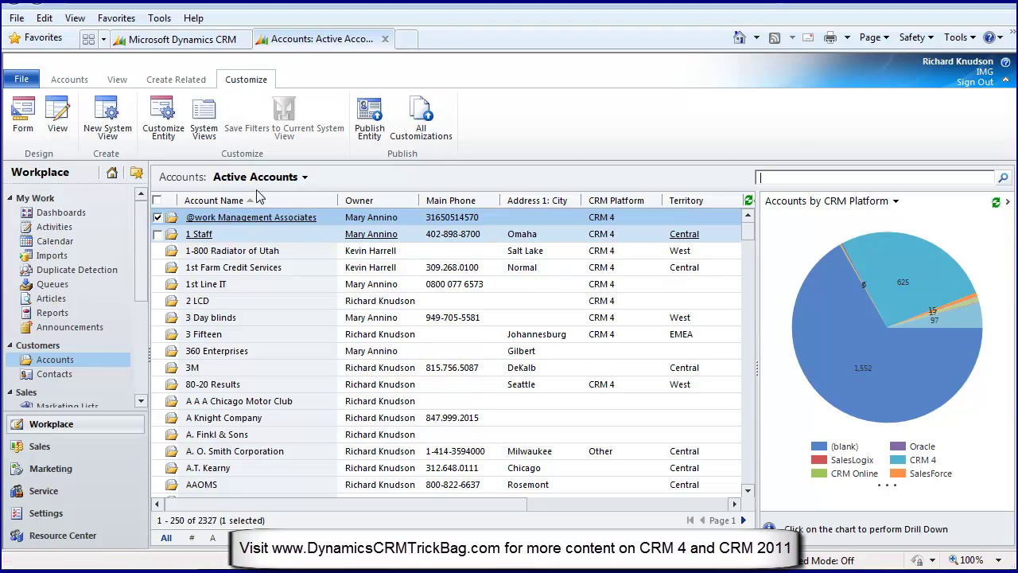
click(69, 79)
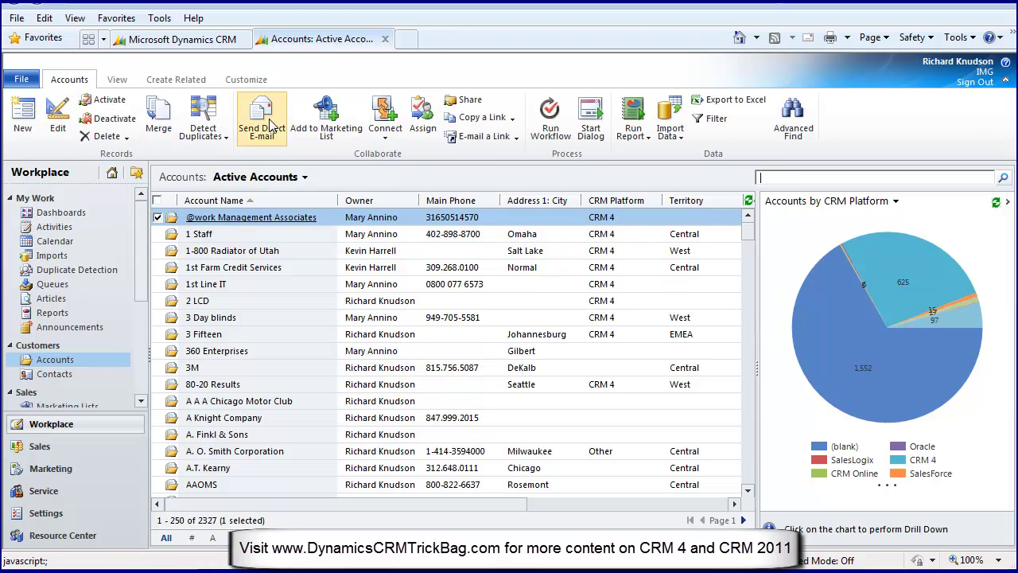
click(246, 79)
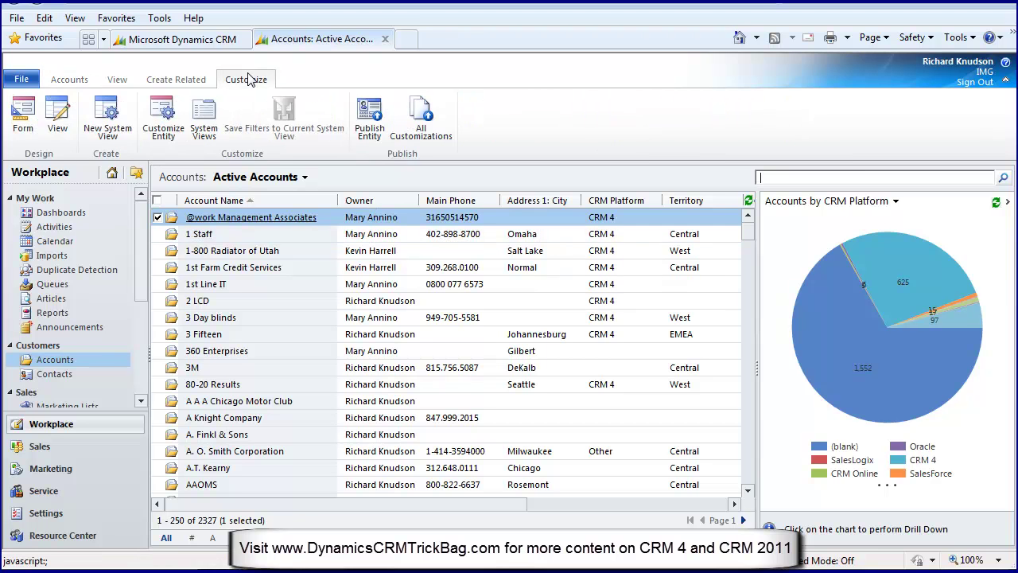
click(31, 117)
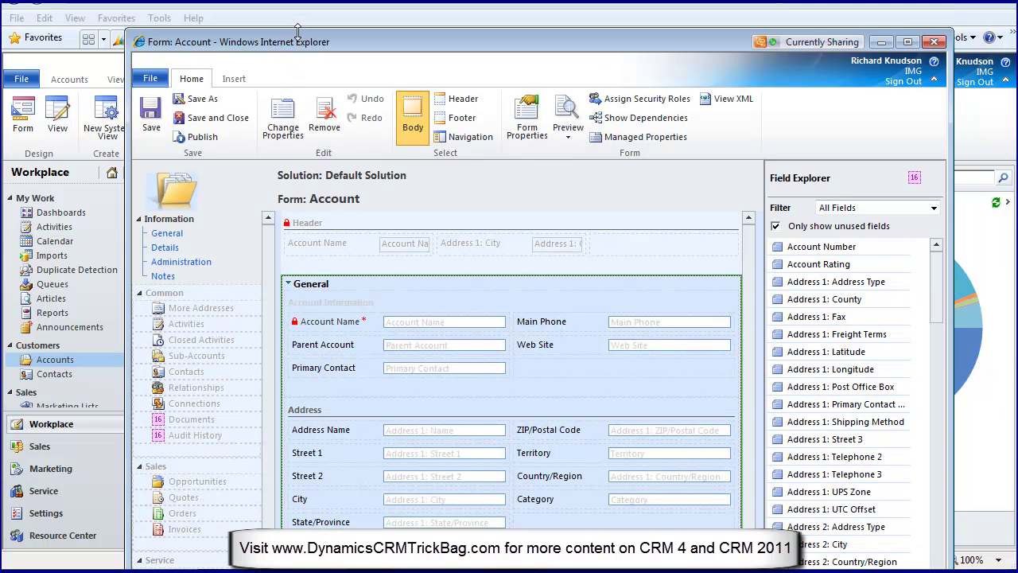
drag(300, 17, 276, 24)
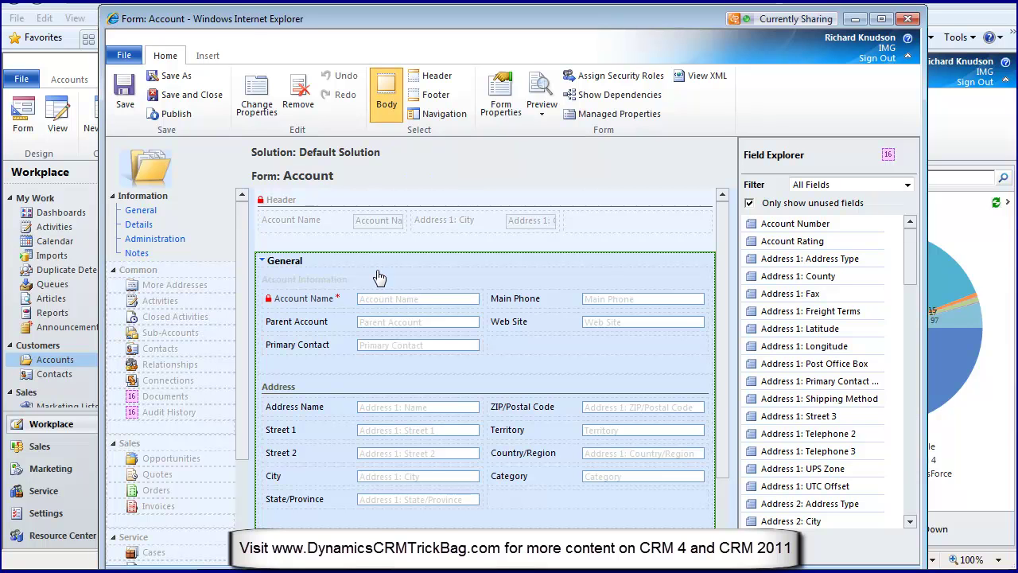
click(287, 263)
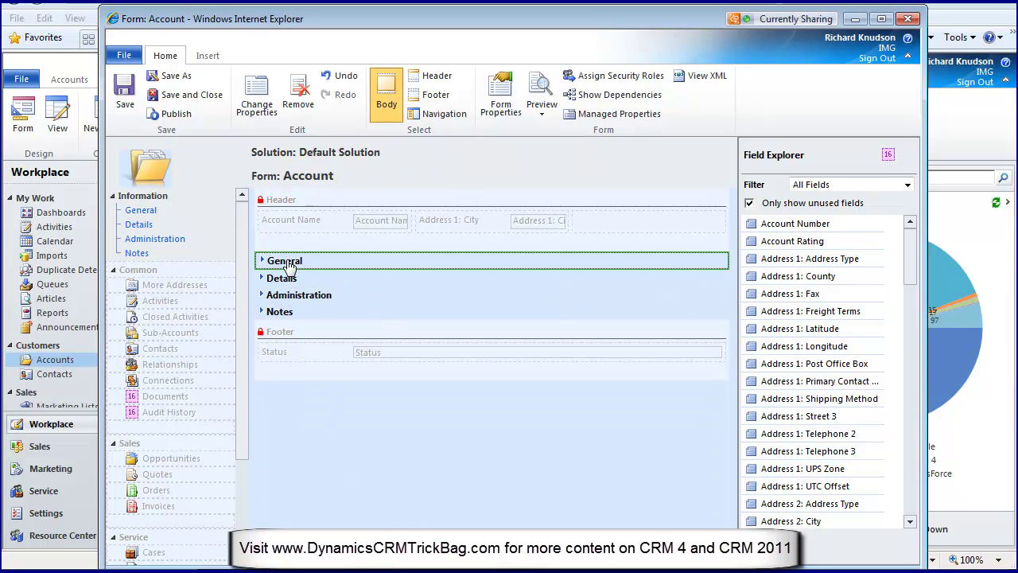
click(282, 286)
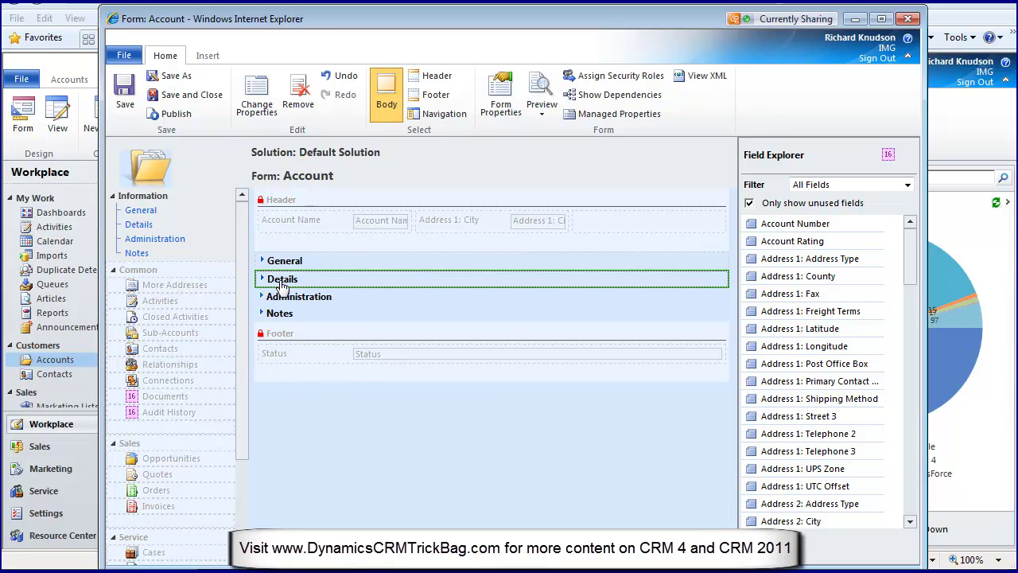
click(283, 200)
click(281, 262)
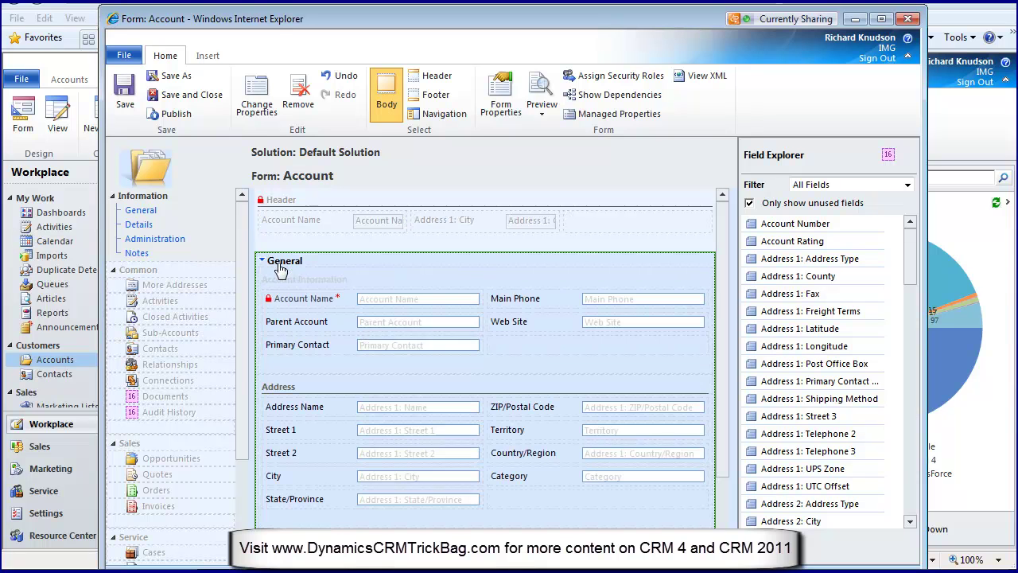
click(339, 277)
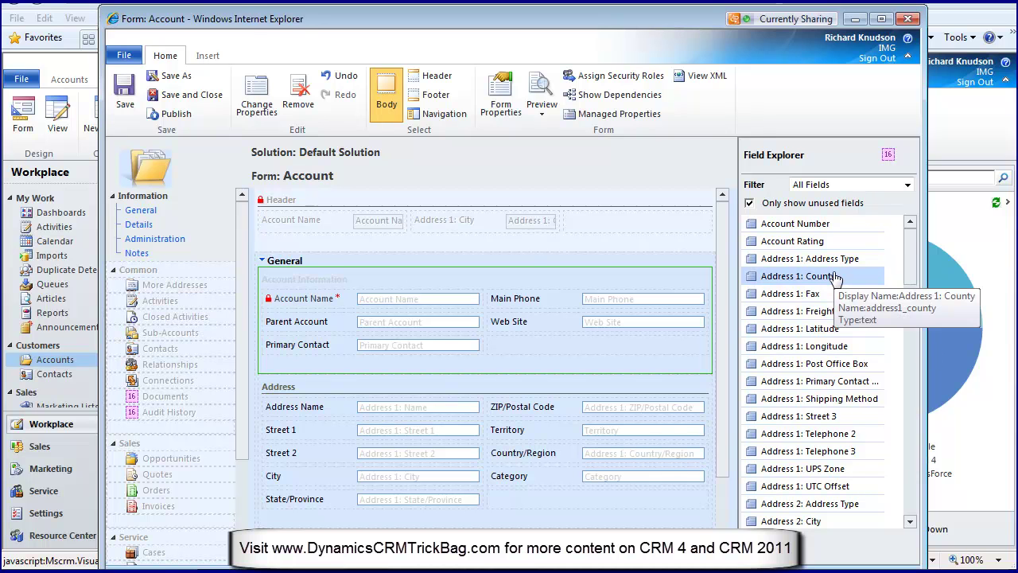
Add Address 1: County to the Account form and list all fields, including used ones.
mouse_move(835, 276)
mouse_down()
mouse_move(682, 322)
mouse_move(668, 350)
mouse_move(664, 513)
mouse_move(657, 460)
mouse_up()
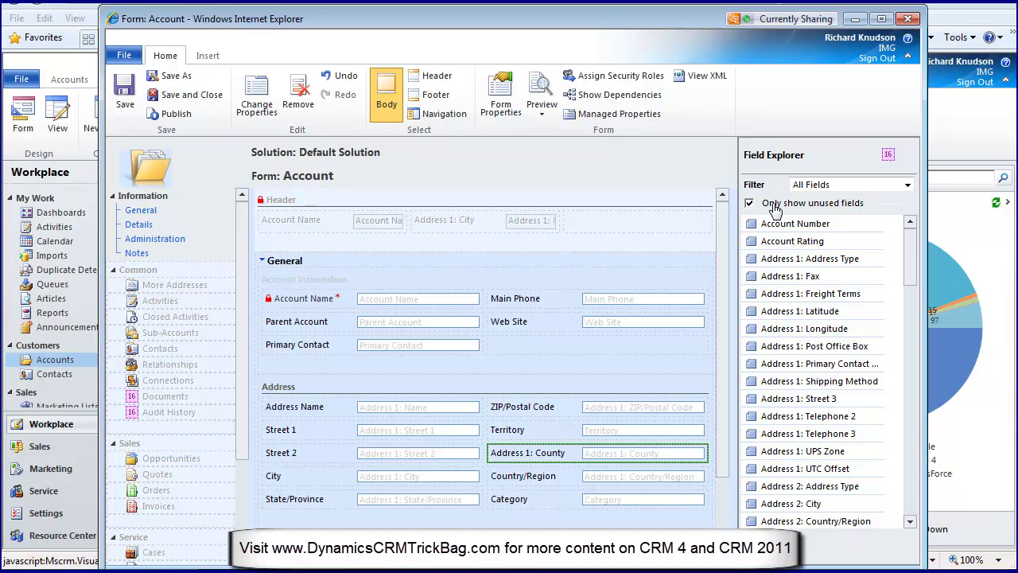
click(750, 204)
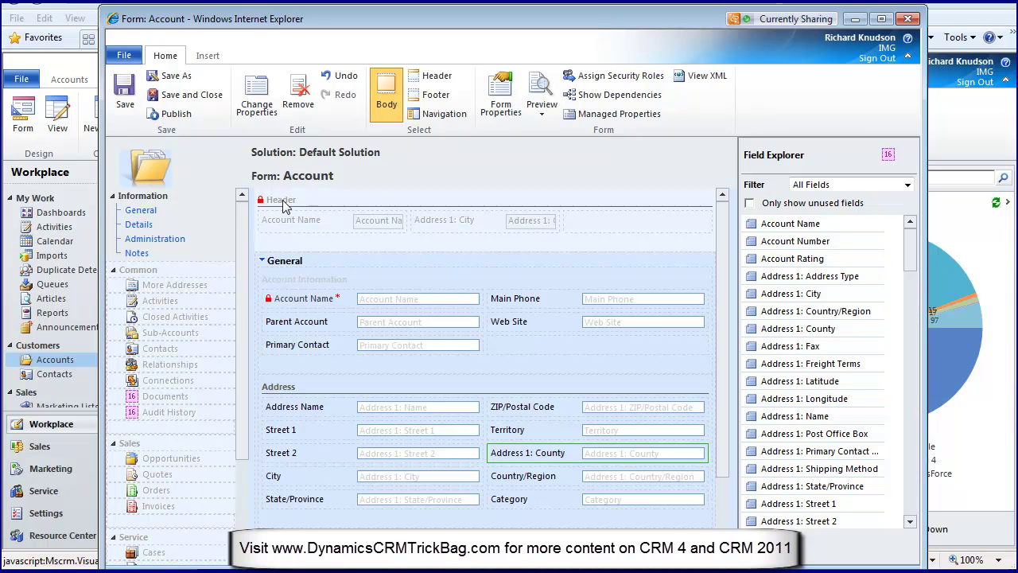
Check the form footer, then return to the header holding Account Name and Address 1: City.
click(439, 79)
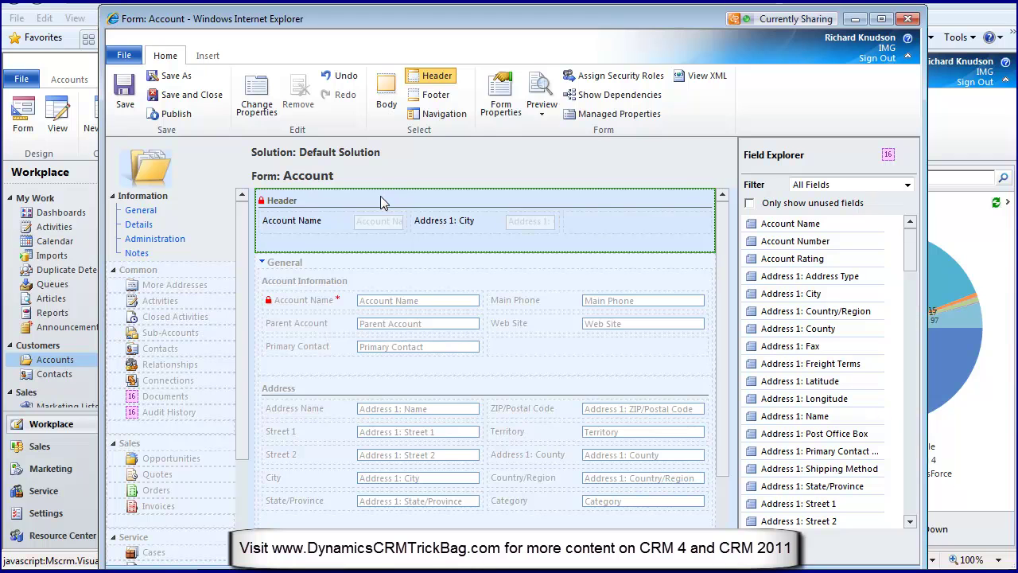
click(435, 95)
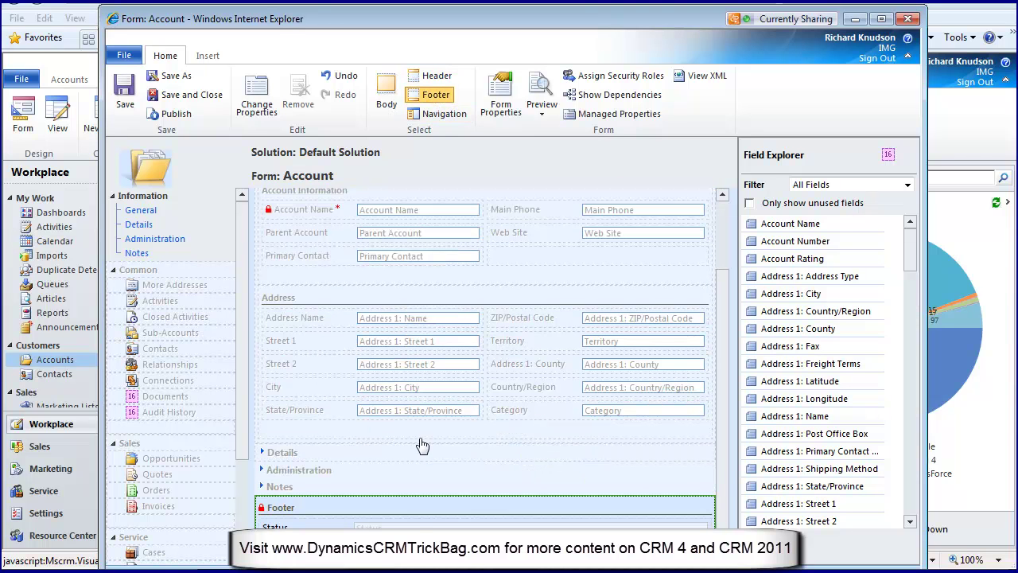
click(436, 76)
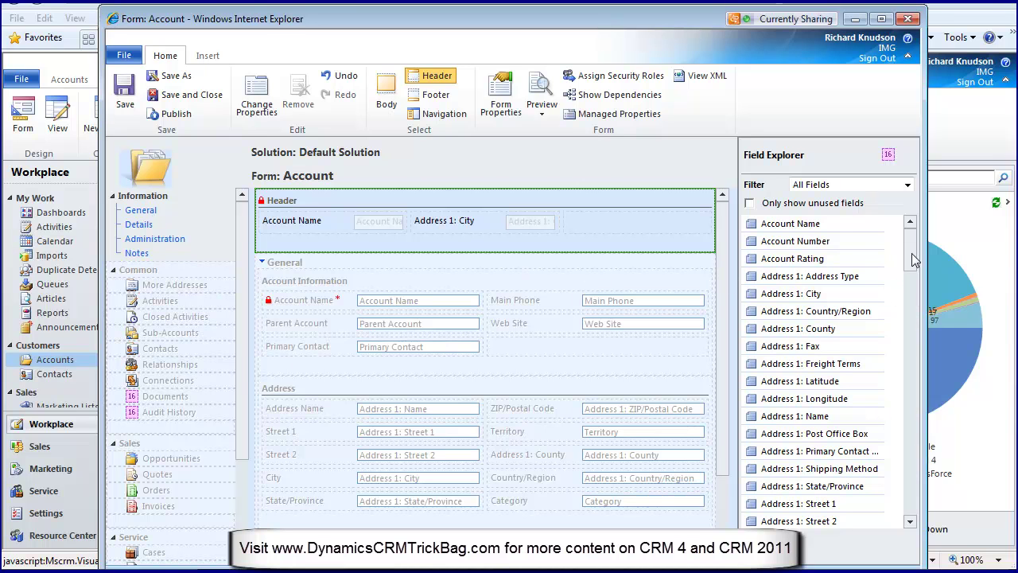
Drag Yomi Account Name and Segment from Field Explorer into the Account form header.
drag(911, 253, 909, 497)
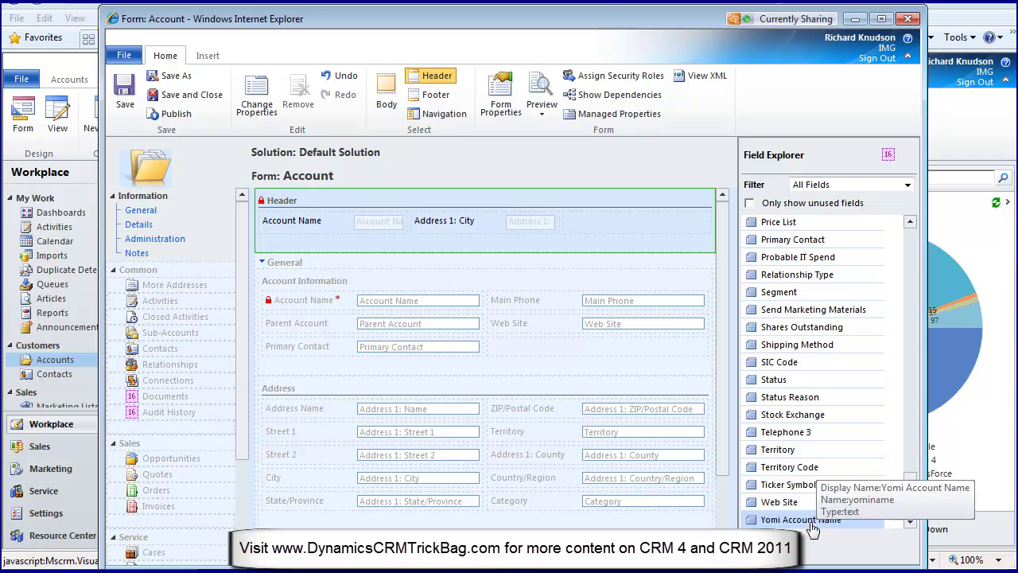
drag(810, 528, 641, 241)
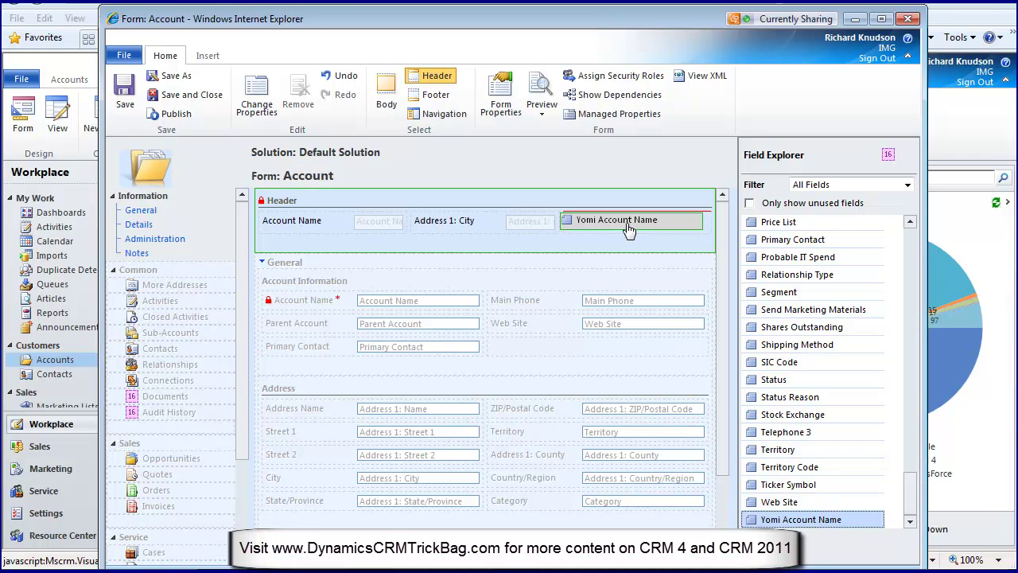
drag(629, 229, 626, 227)
click(578, 242)
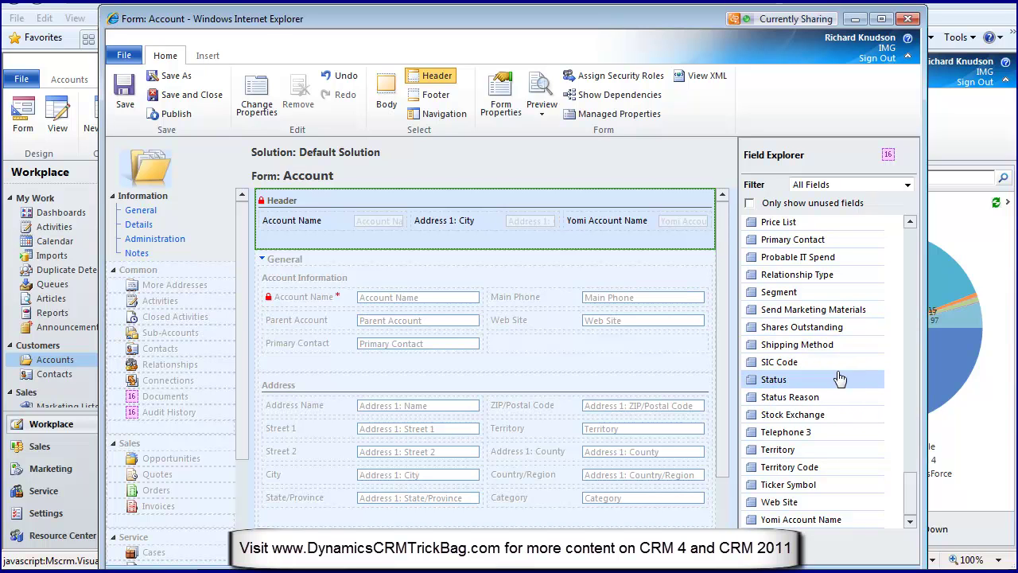
drag(795, 294, 324, 229)
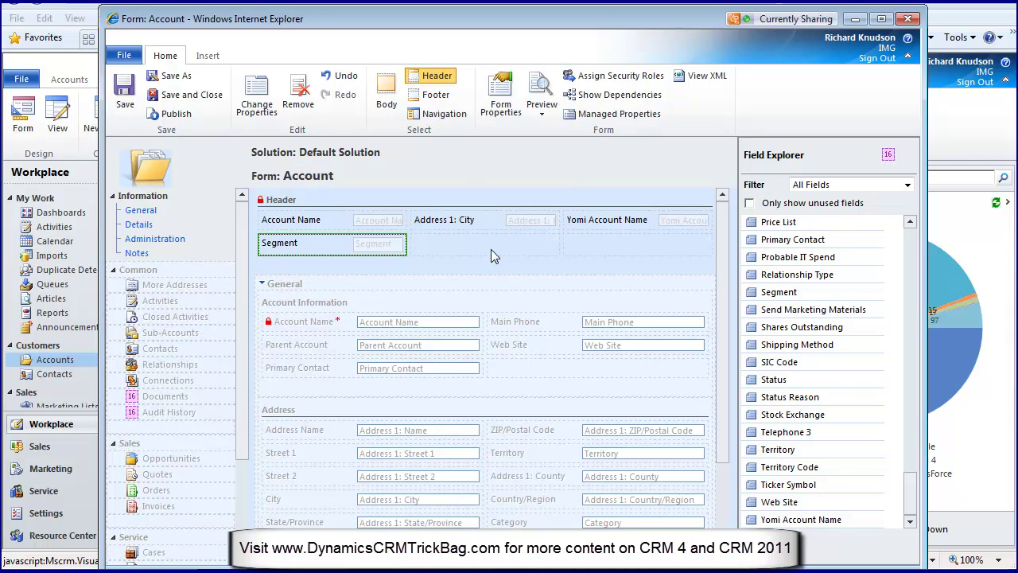
click(431, 95)
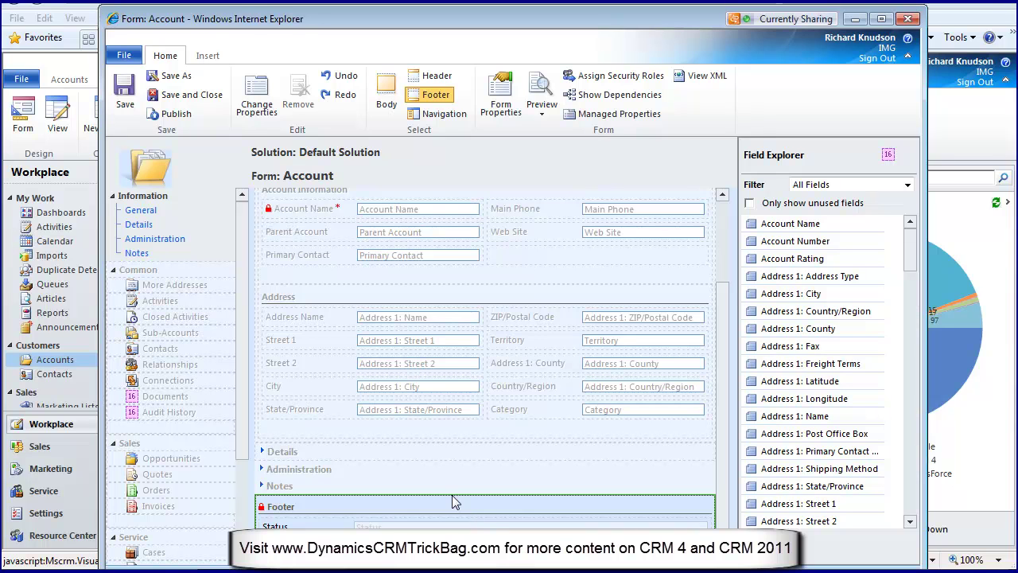
In the form's Navigation, move the More Addresses link below Relationships in the Common group.
click(436, 114)
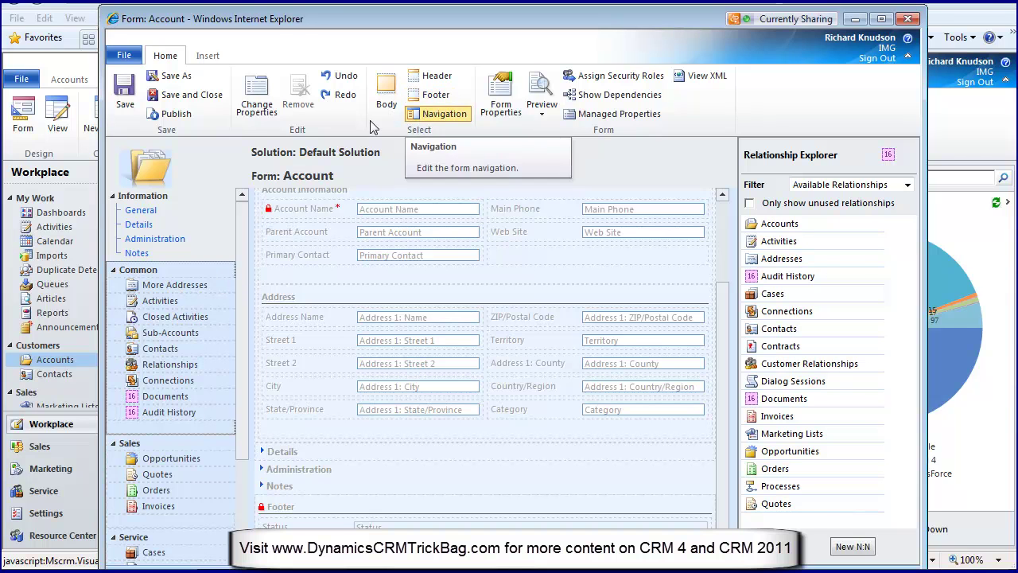
mouse_move(241, 239)
mouse_down()
mouse_move(242, 346)
mouse_move(244, 219)
mouse_move(243, 357)
mouse_move(235, 244)
mouse_up()
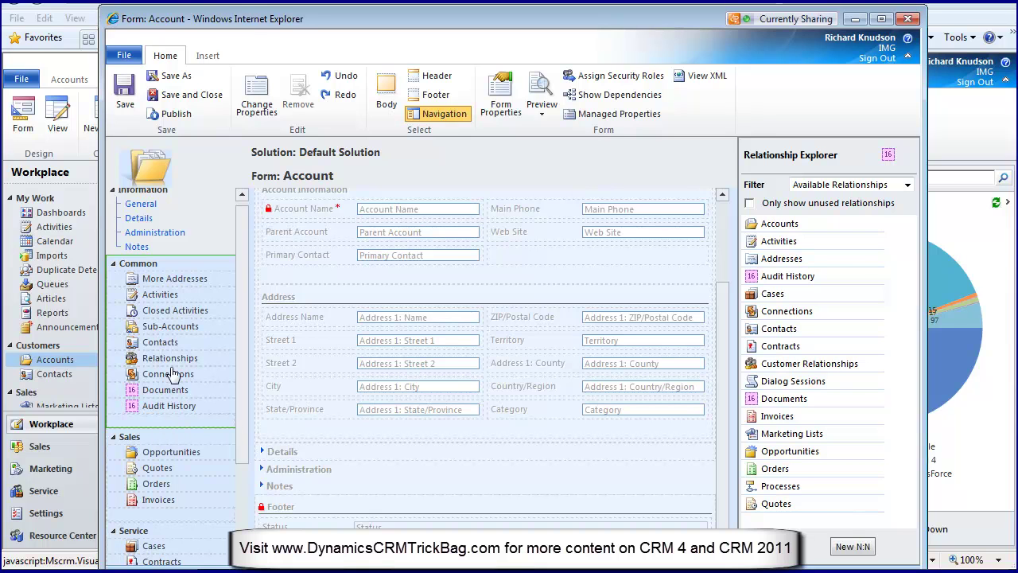
click(154, 283)
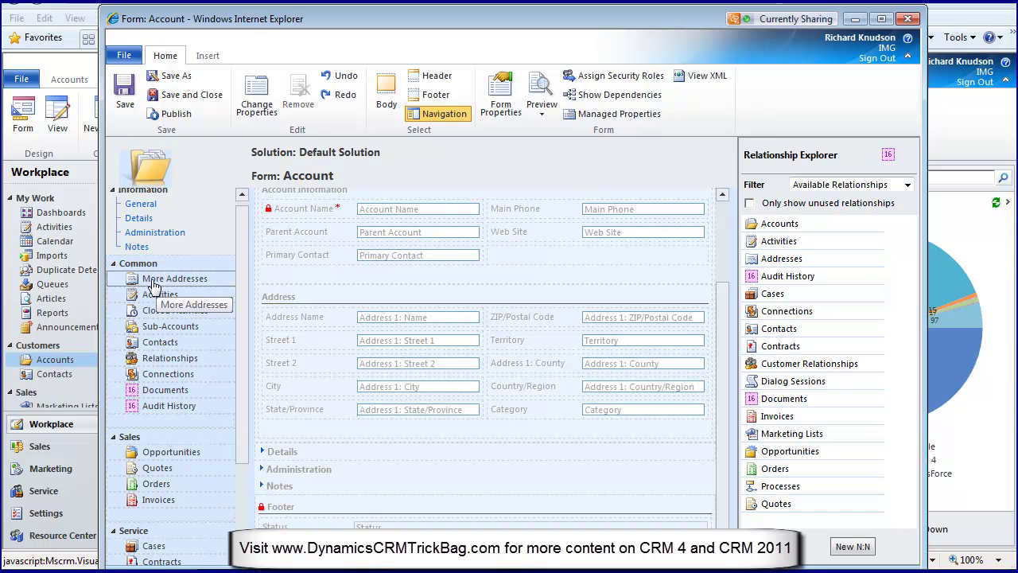
drag(153, 284, 157, 383)
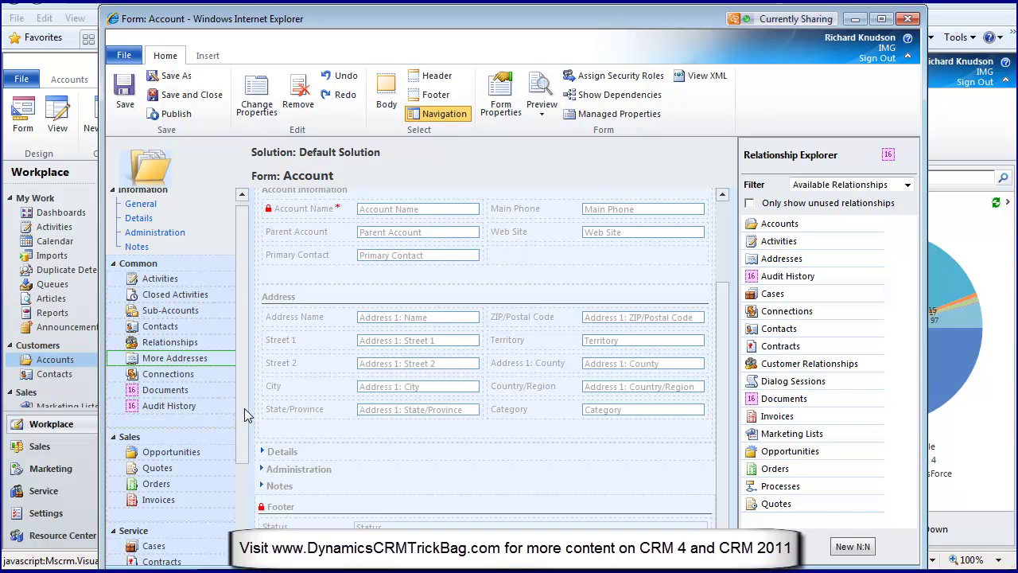
drag(245, 408, 242, 264)
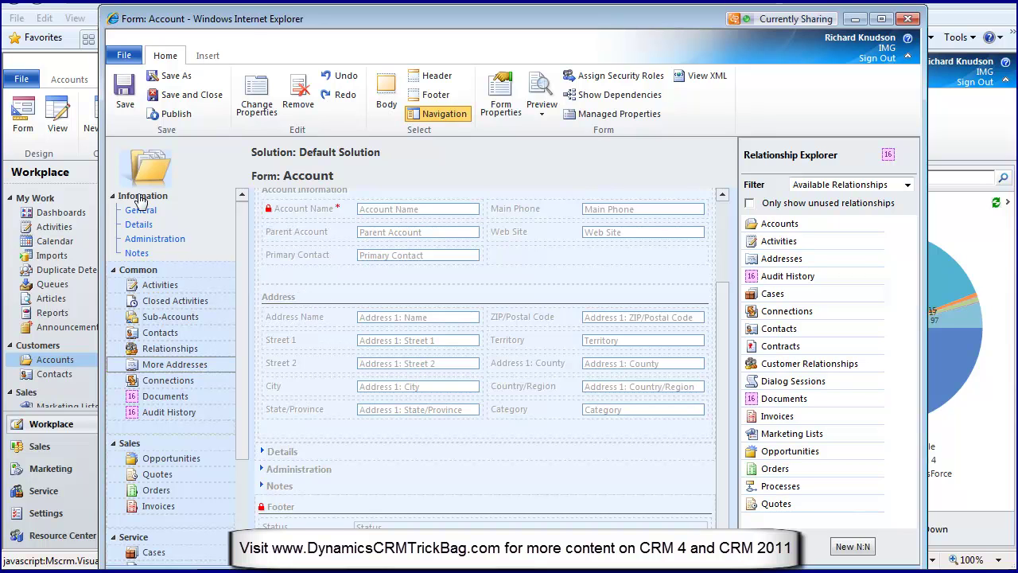
Return to editing the Account form body.
click(378, 93)
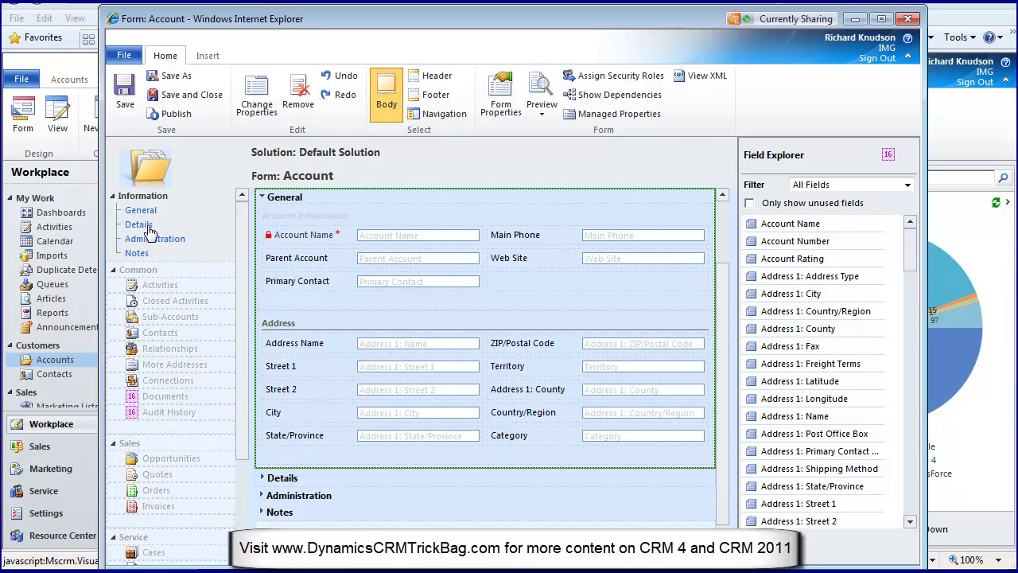
Open the General tab's properties, confirm no TabStateChange event handlers, and close without changes.
double_click(311, 199)
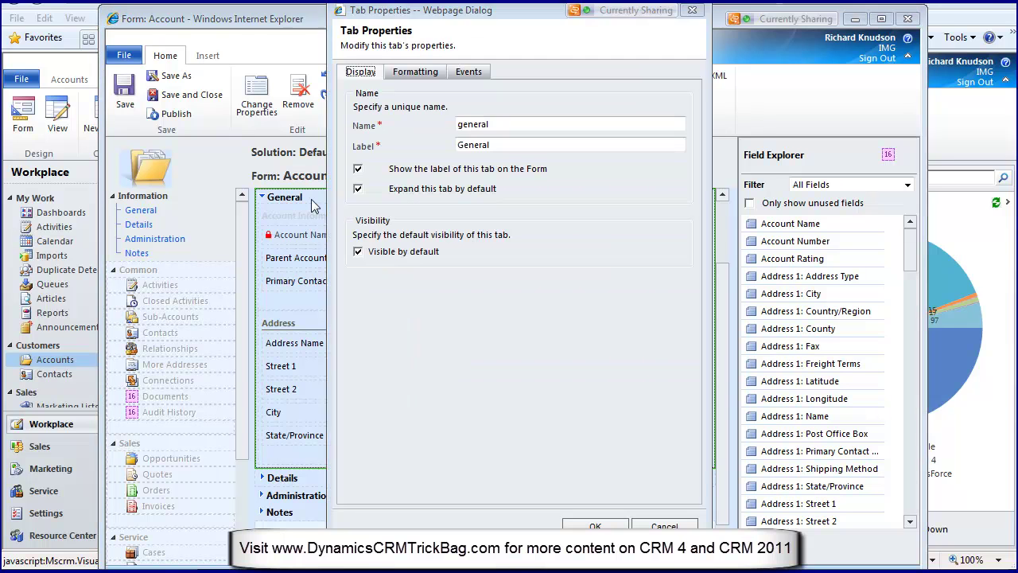
drag(401, 12, 402, 35)
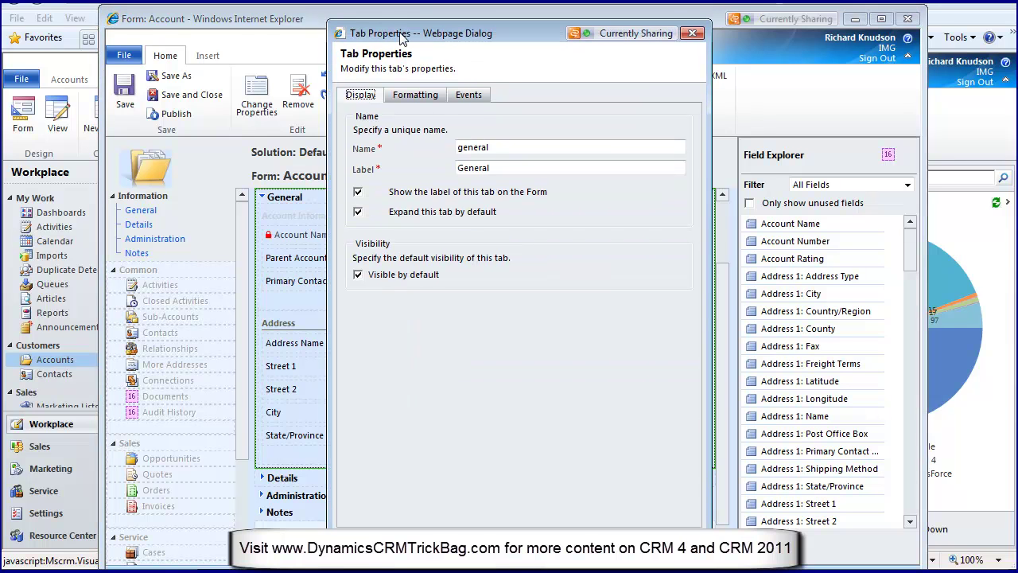
click(468, 95)
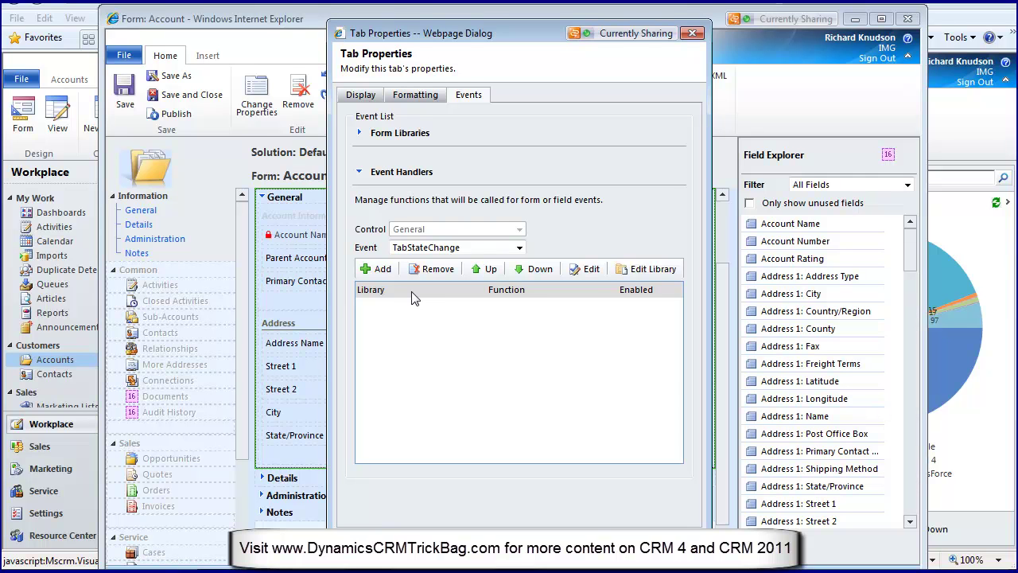
click(693, 34)
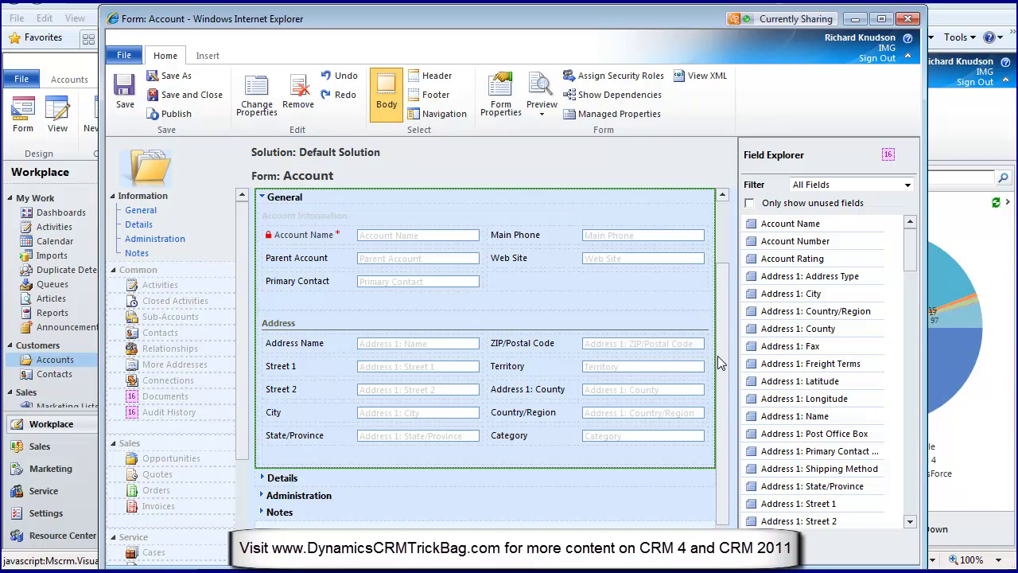
scroll(720, 363, up, 2)
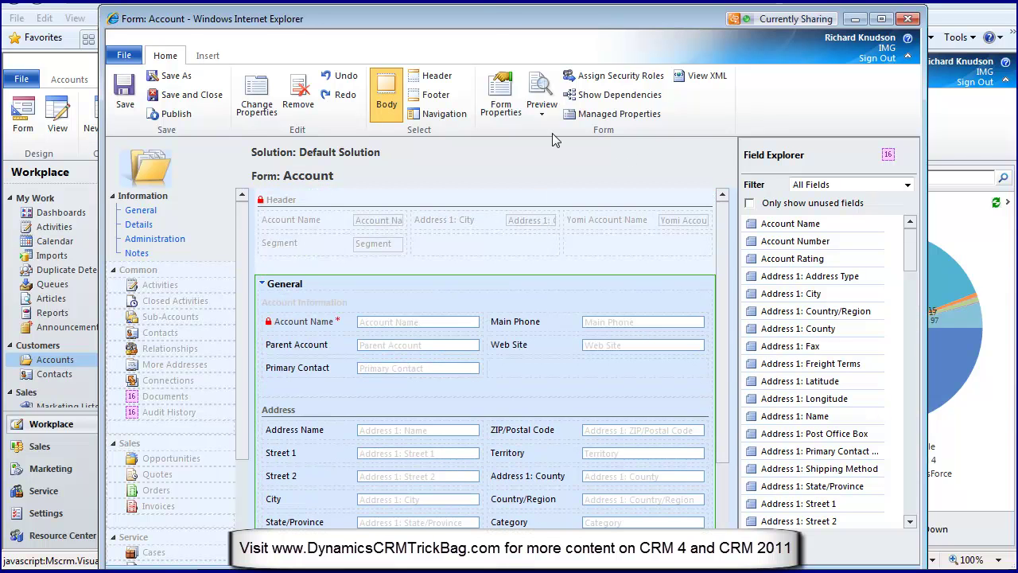
drag(489, 20, 481, 10)
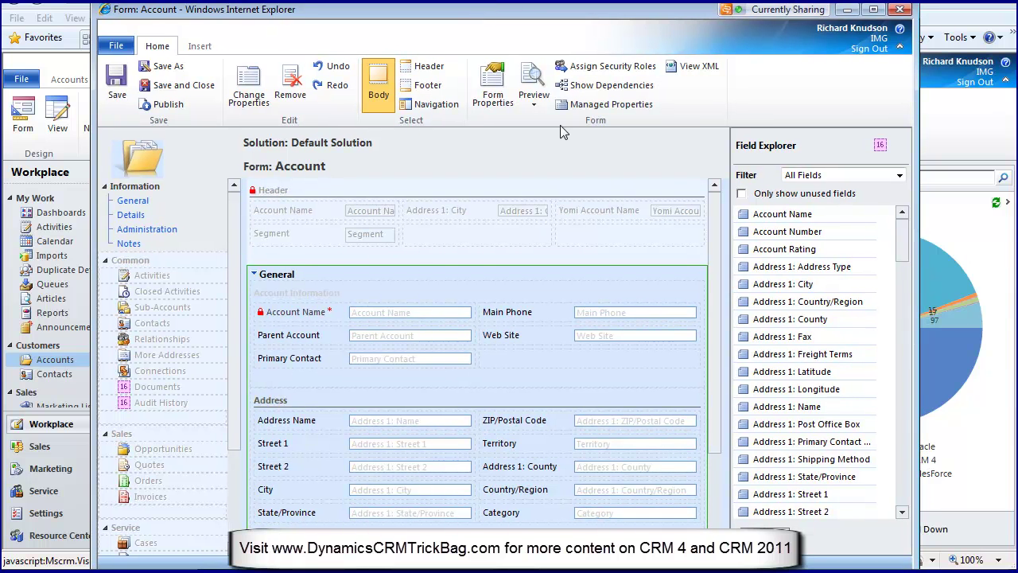
click(586, 70)
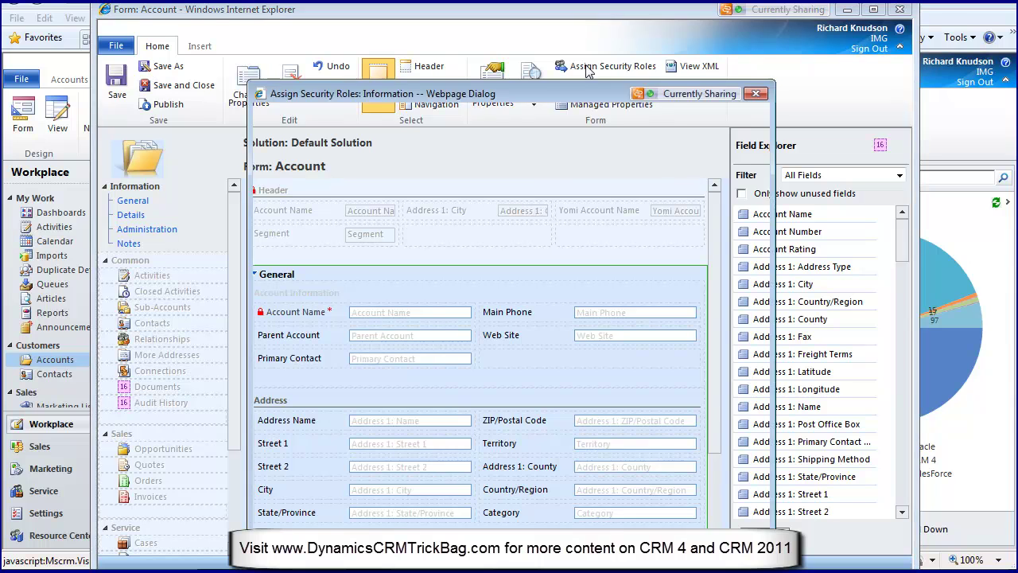
drag(561, 96, 549, 75)
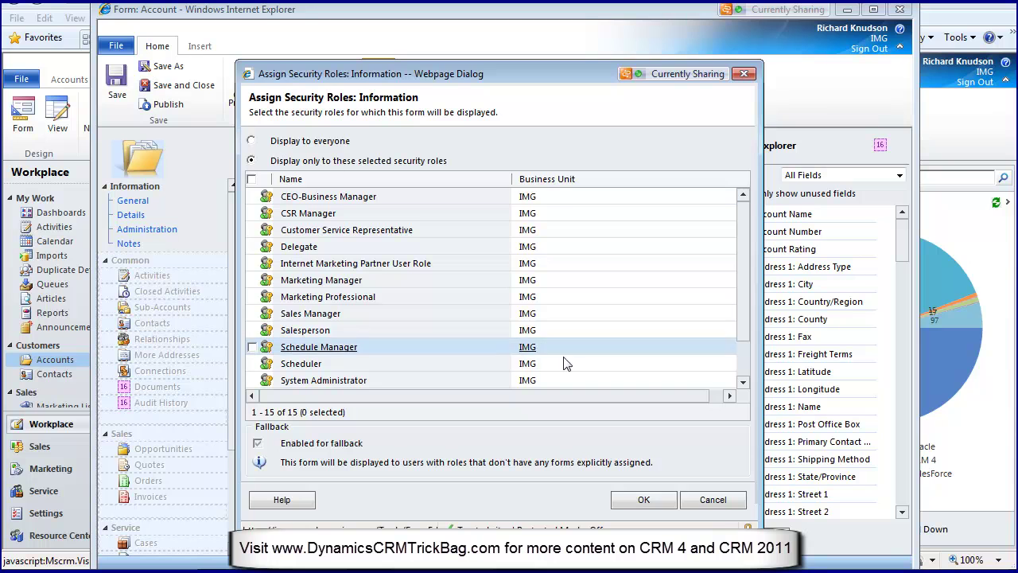
click(726, 501)
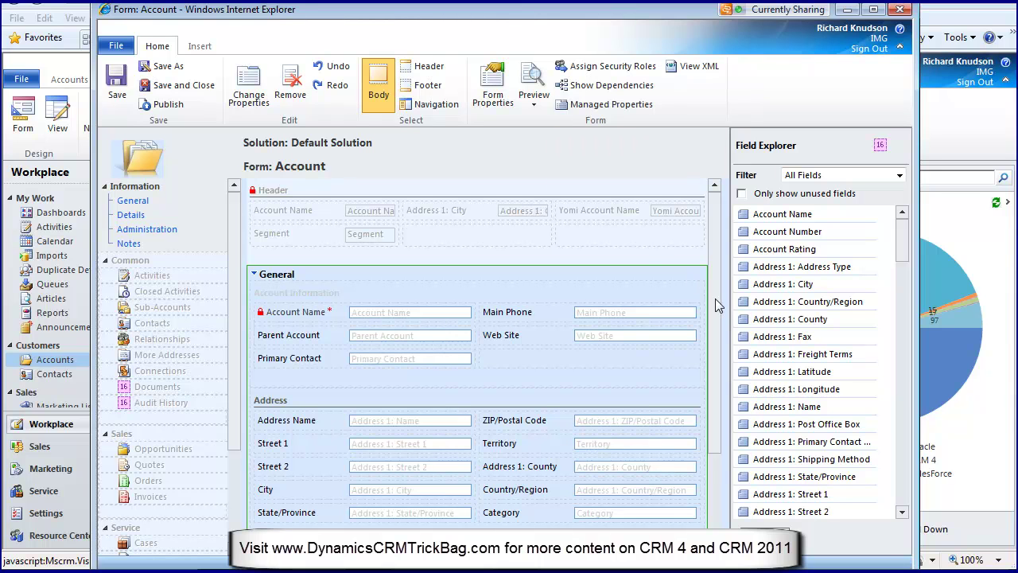
Save and close the Account form, then publish the Account customizations.
scroll(714, 318, down, 1)
scroll(714, 332, up, 1)
drag(609, 19, 608, 11)
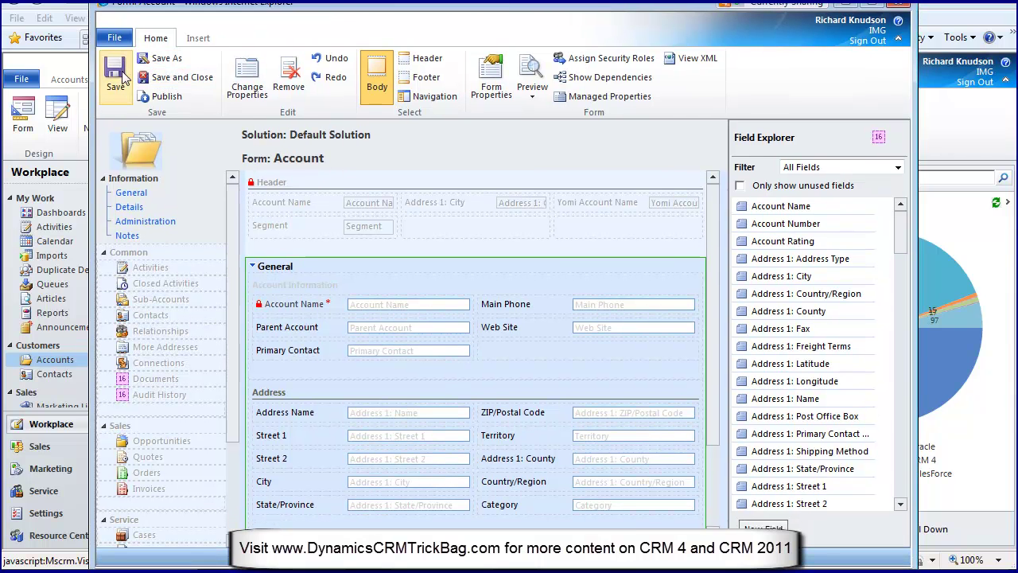
click(183, 85)
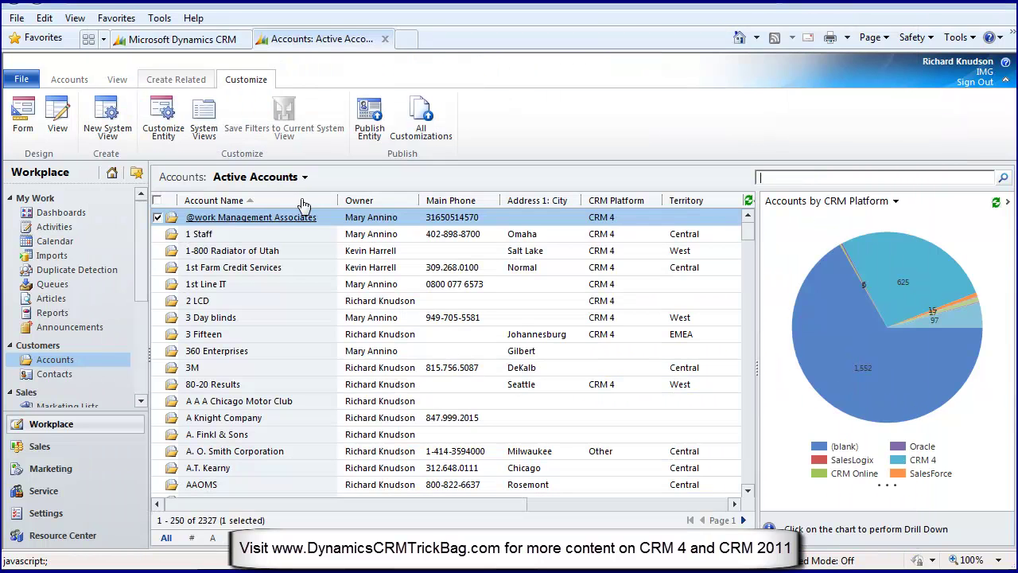
click(368, 129)
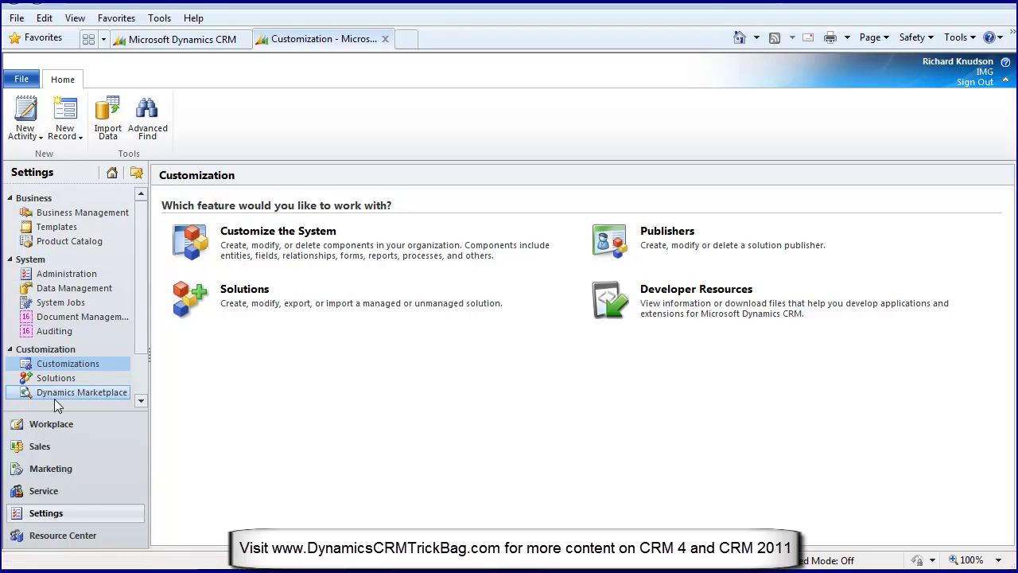
From Sales > Opportunities, open the 'CRM 2011 Upgrade and License' opportunity.
click(41, 449)
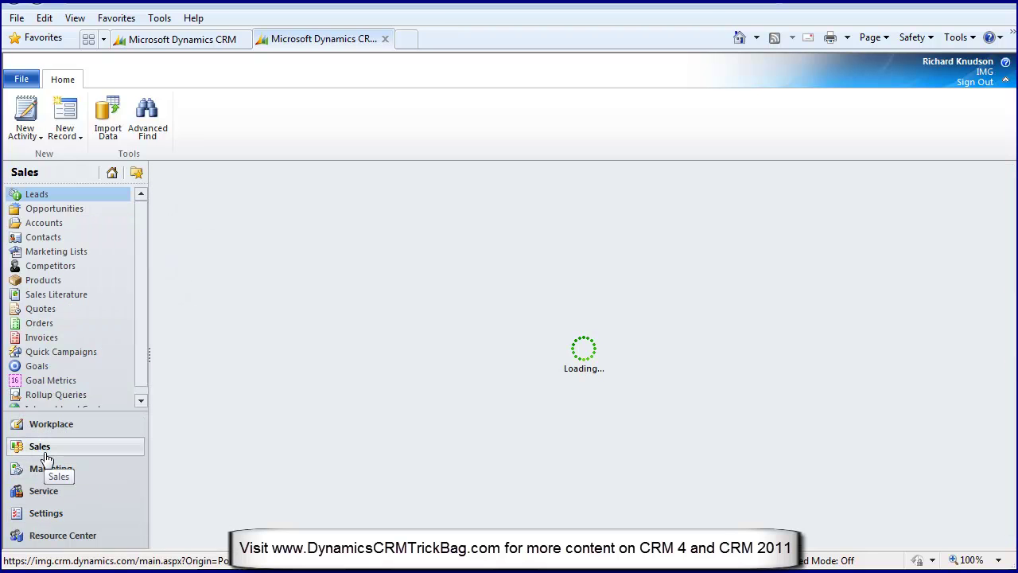
click(76, 212)
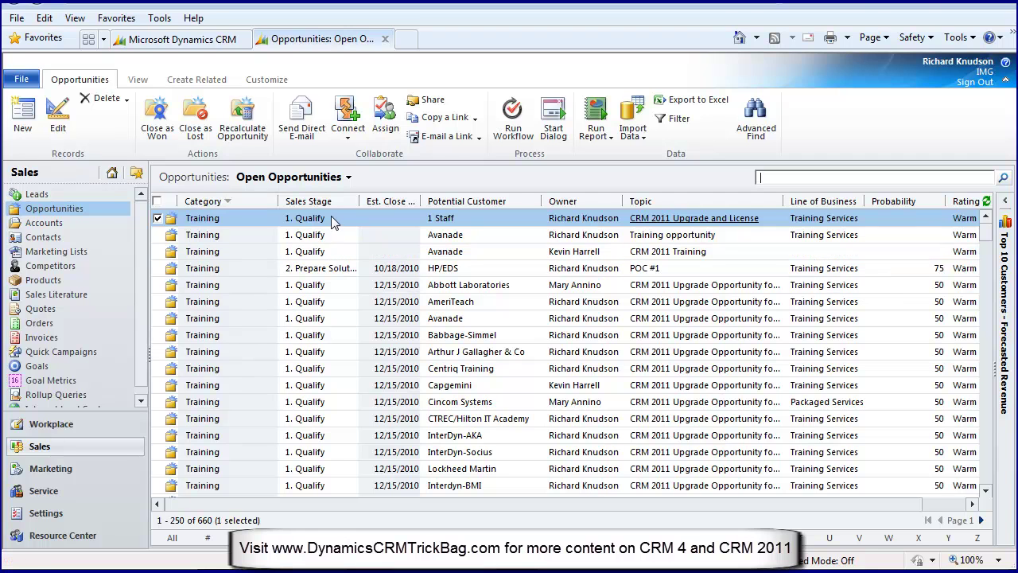
double_click(332, 216)
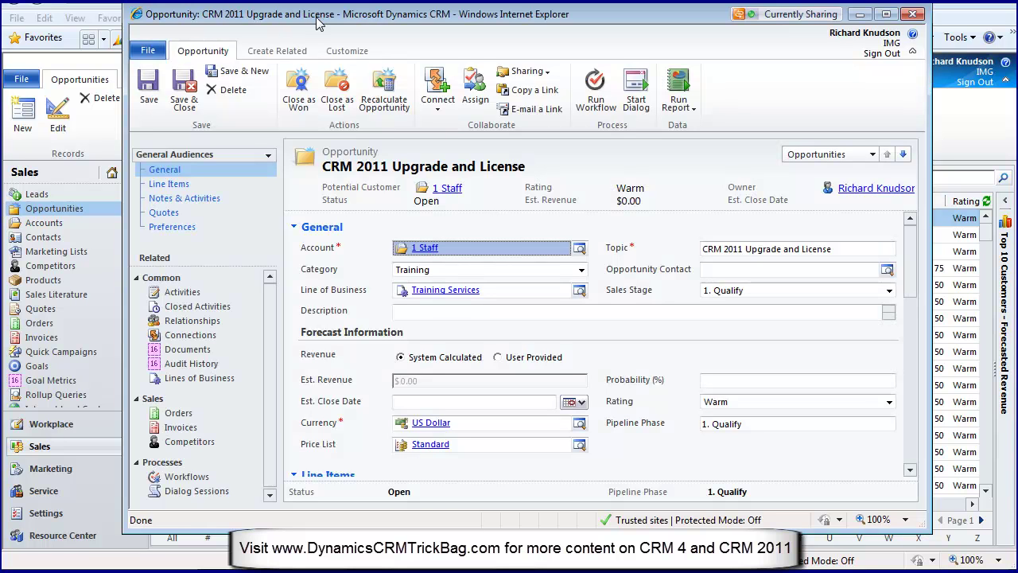
Switch the opportunity record to the Inside Sales form.
click(269, 158)
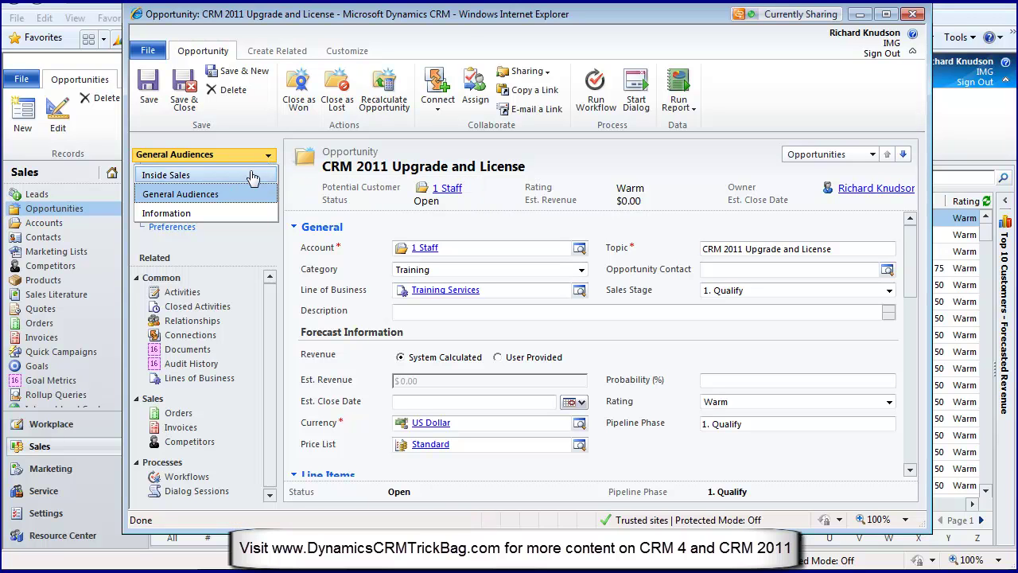
click(182, 181)
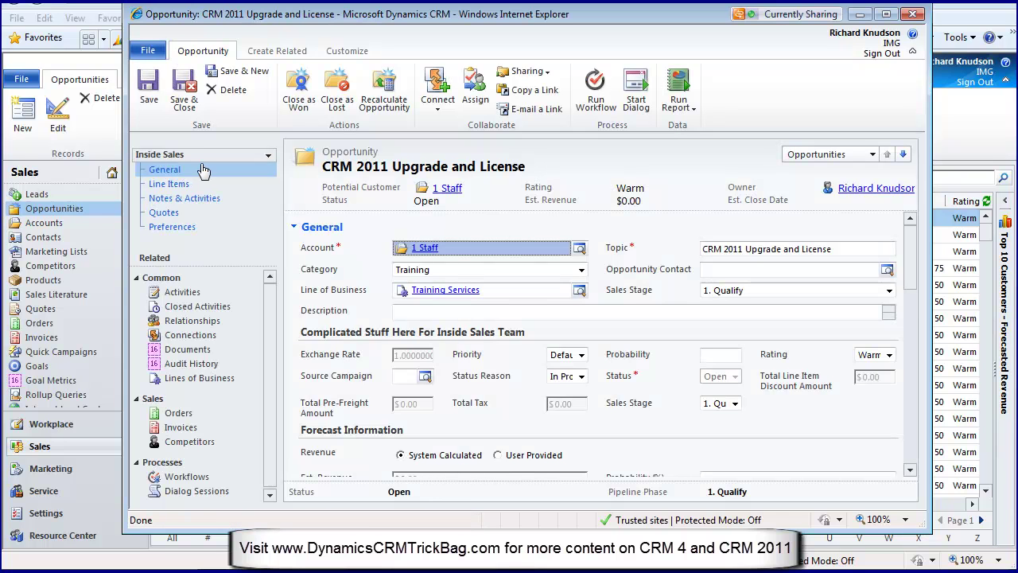
click(185, 203)
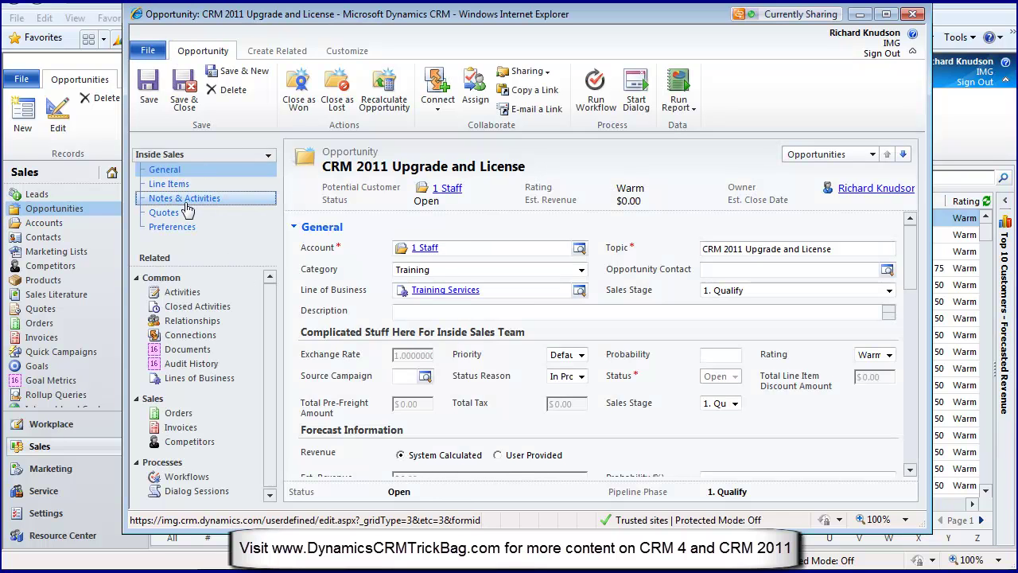
click(913, 264)
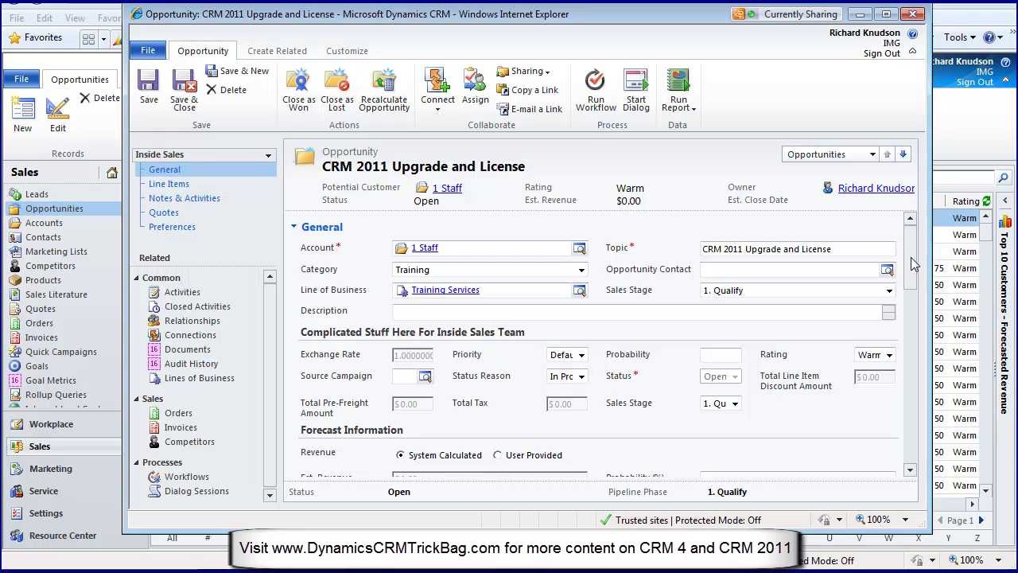
mouse_move(913, 264)
mouse_down()
mouse_move(911, 283)
mouse_move(912, 262)
mouse_up()
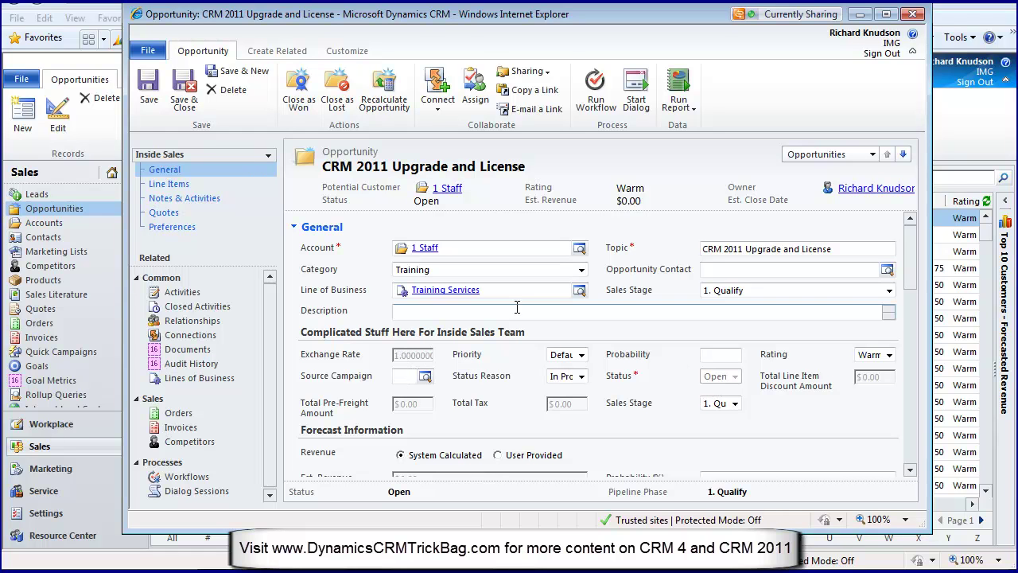
Compare it with the General Audiences form, then return to Inside Sales.
click(269, 157)
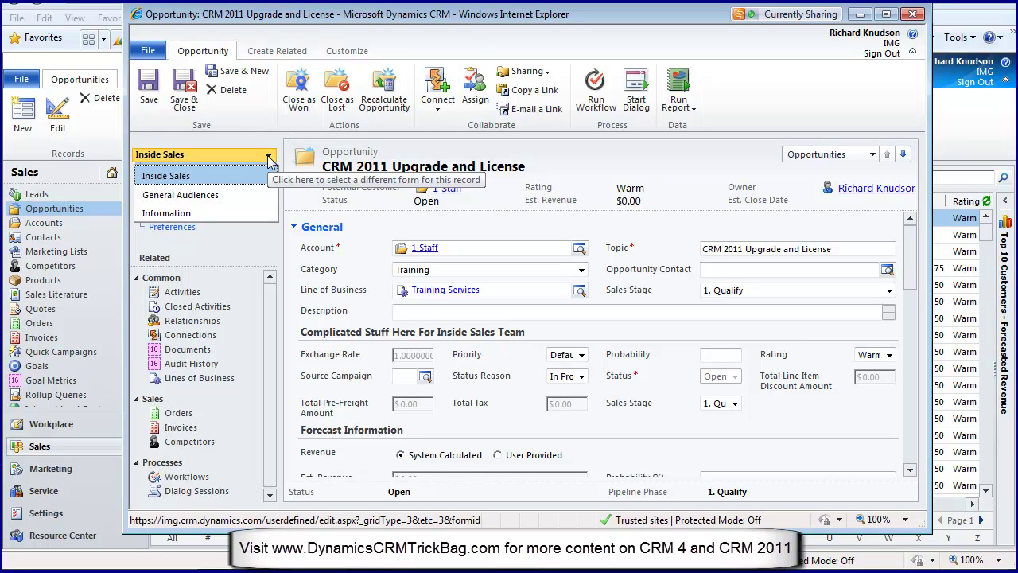
click(205, 196)
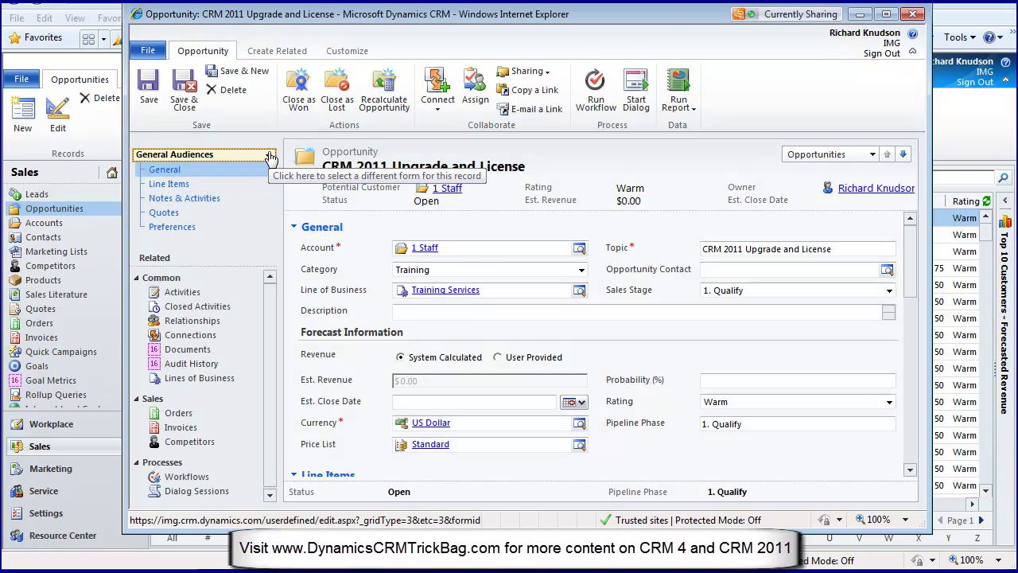
click(269, 157)
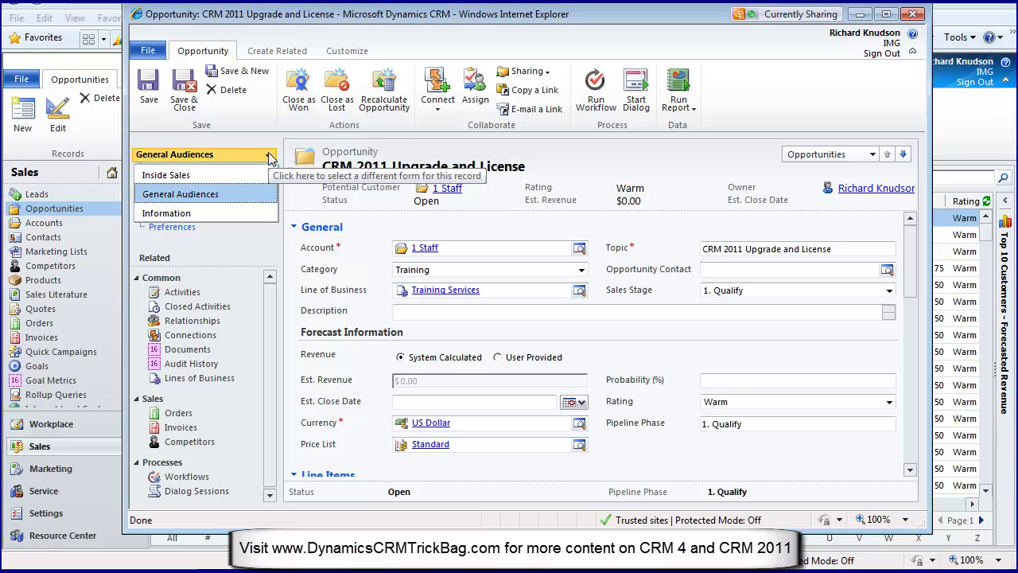
click(217, 177)
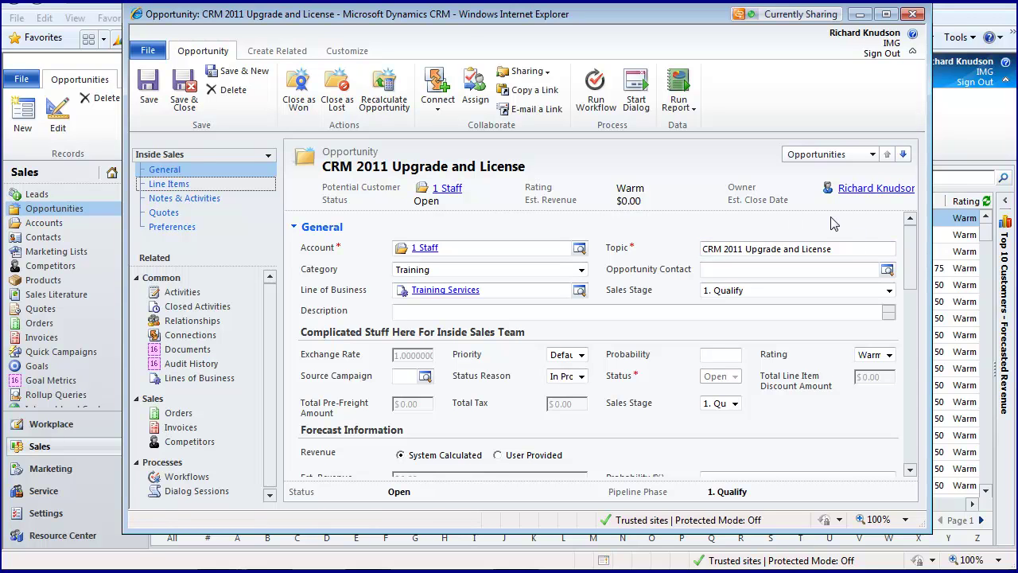
Open the Inside Sales Opportunity form in the form editor from the Customize tab.
click(347, 51)
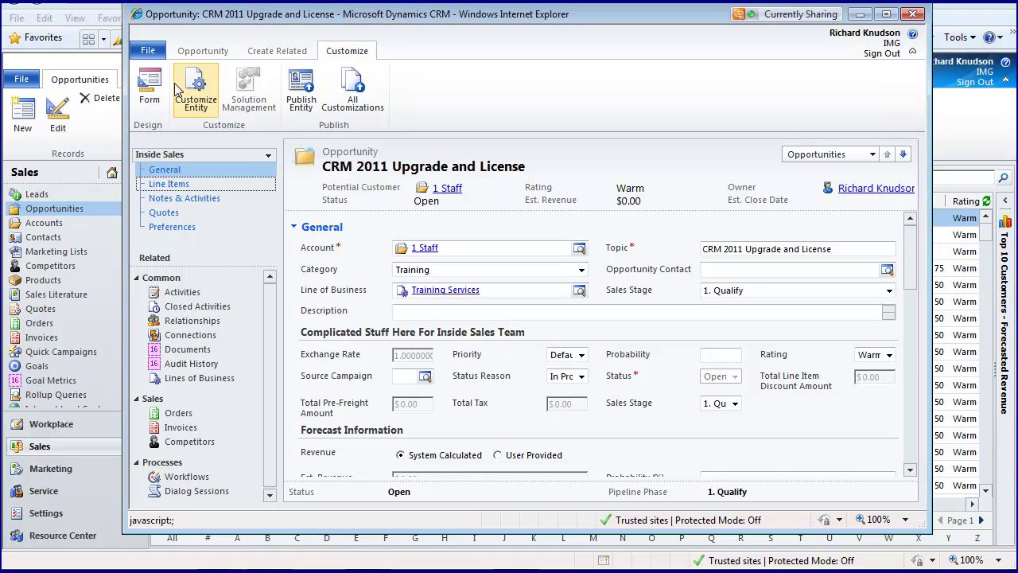
click(149, 86)
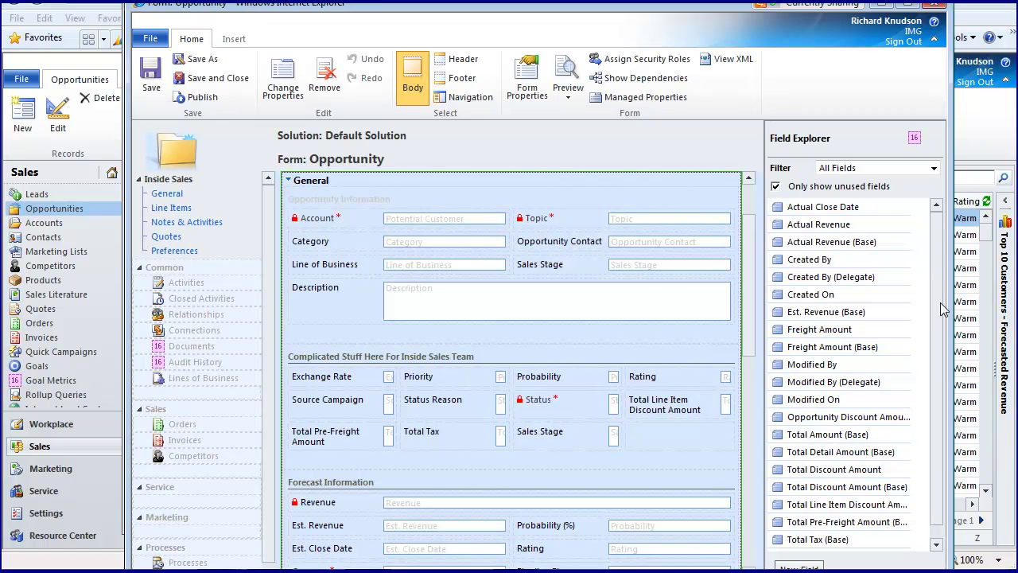
scroll(941, 318, down, 1)
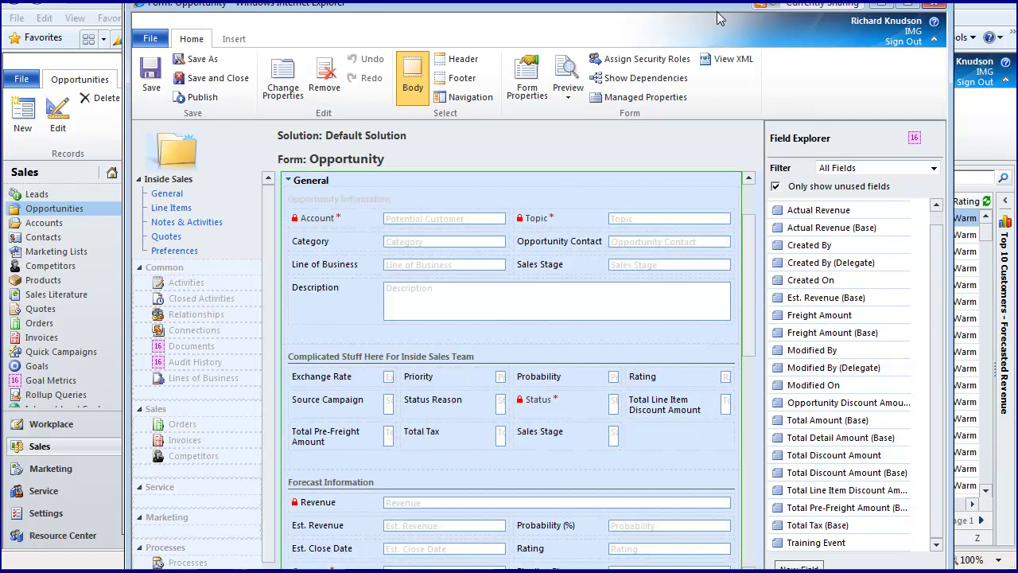
drag(717, 16, 710, 8)
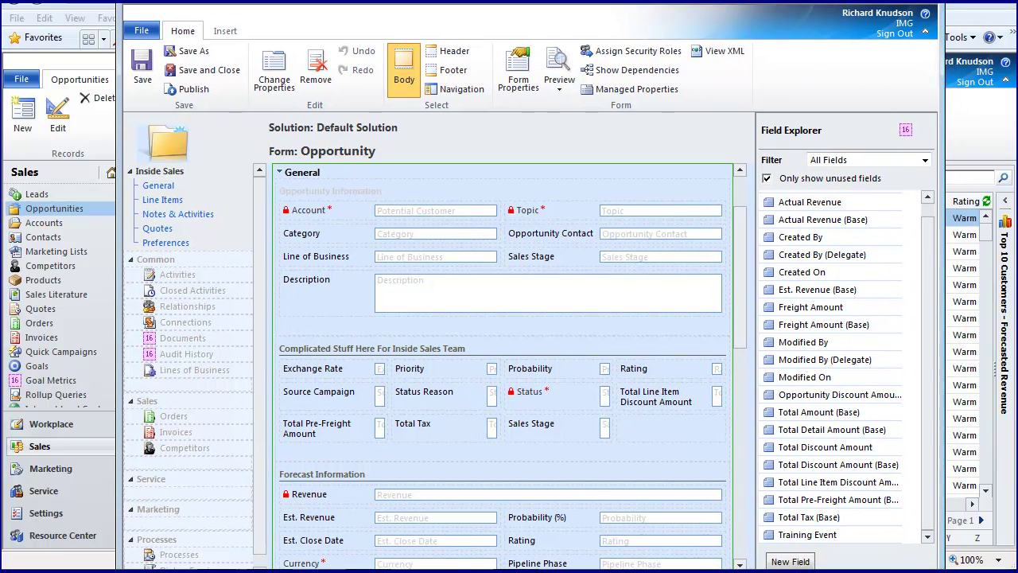
Define a new field 'Contact' as a Lookup targeting Contact records.
click(788, 562)
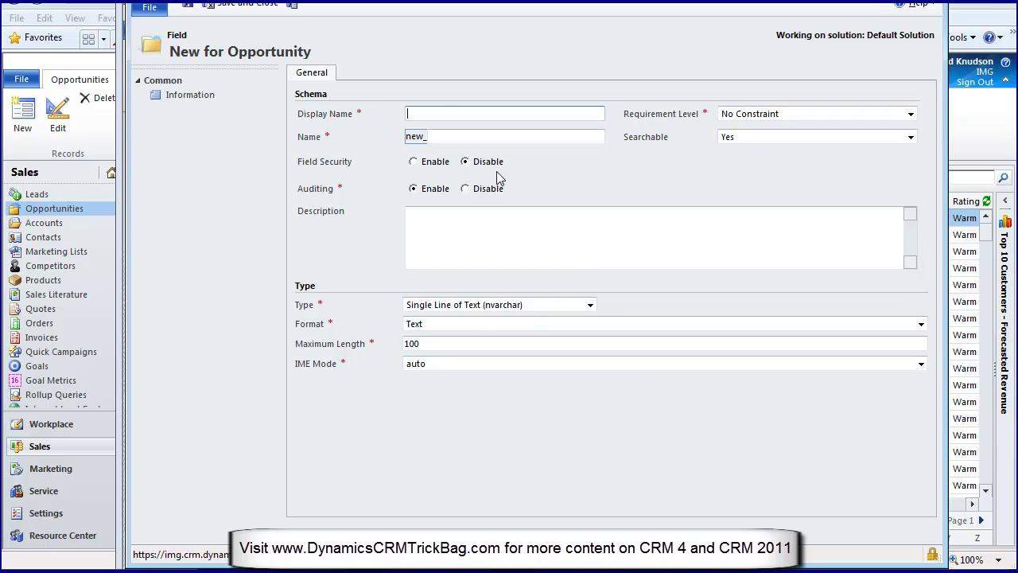
click(442, 113)
text(Contact)
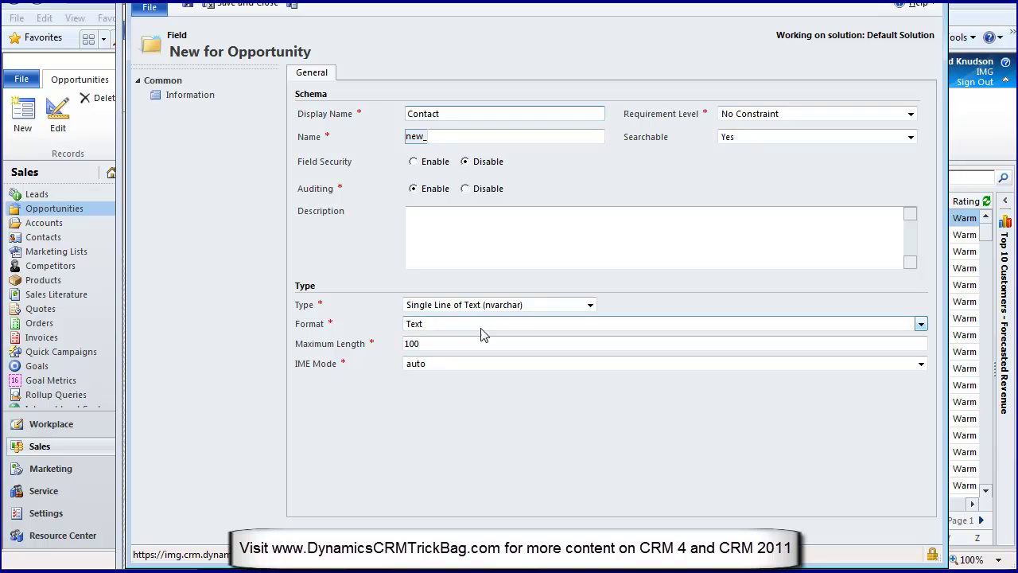
click(444, 307)
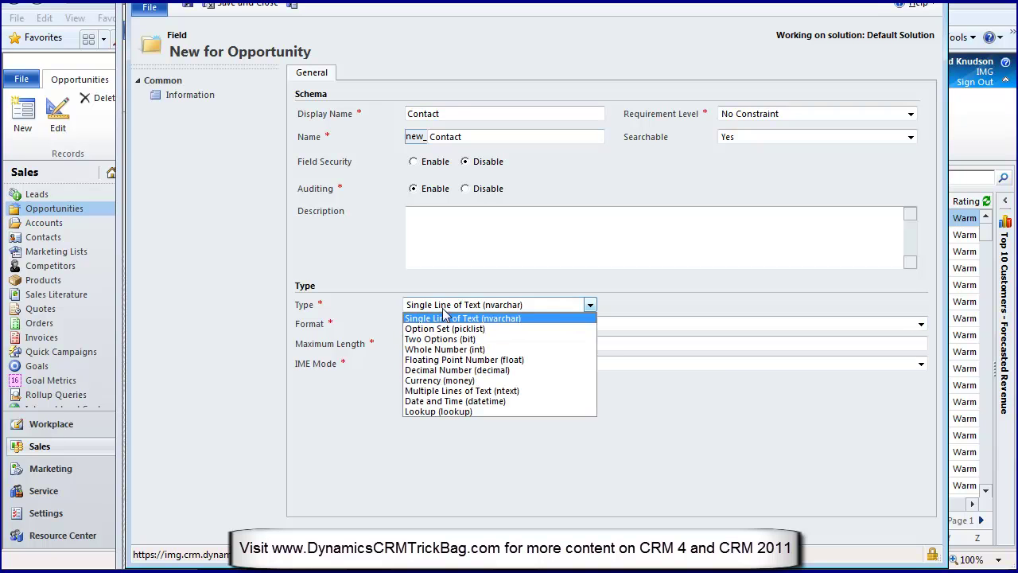
click(433, 410)
click(425, 328)
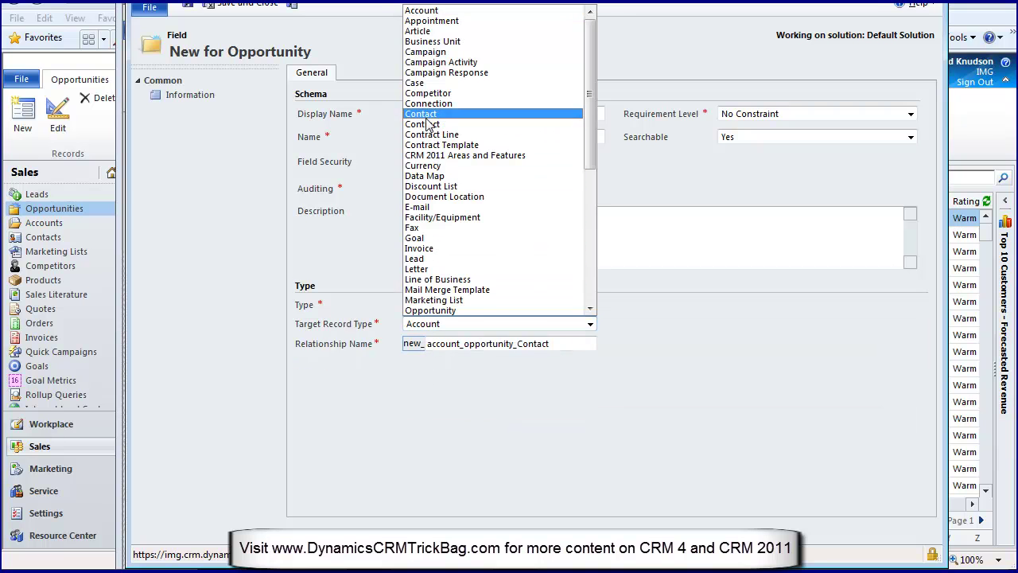
click(427, 115)
Shorten the relationship name to new_opportunityContact.
click(497, 341)
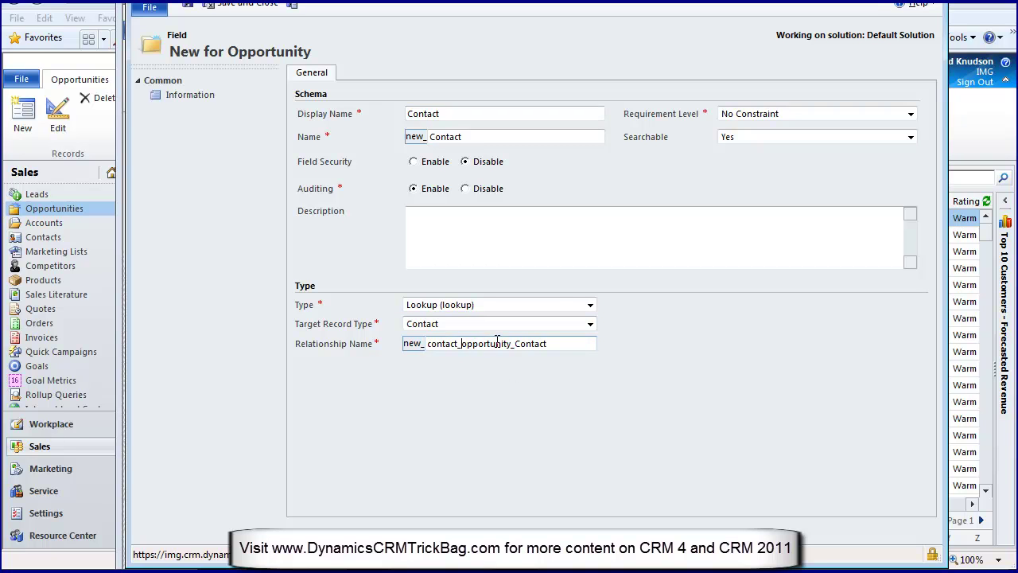
key(BackSpace)
key(BackSpace)
key(BackSpace)
key(BackSpace)
key(BackSpace)
key(BackSpace)
key(BackSpace)
key(BackSpace)
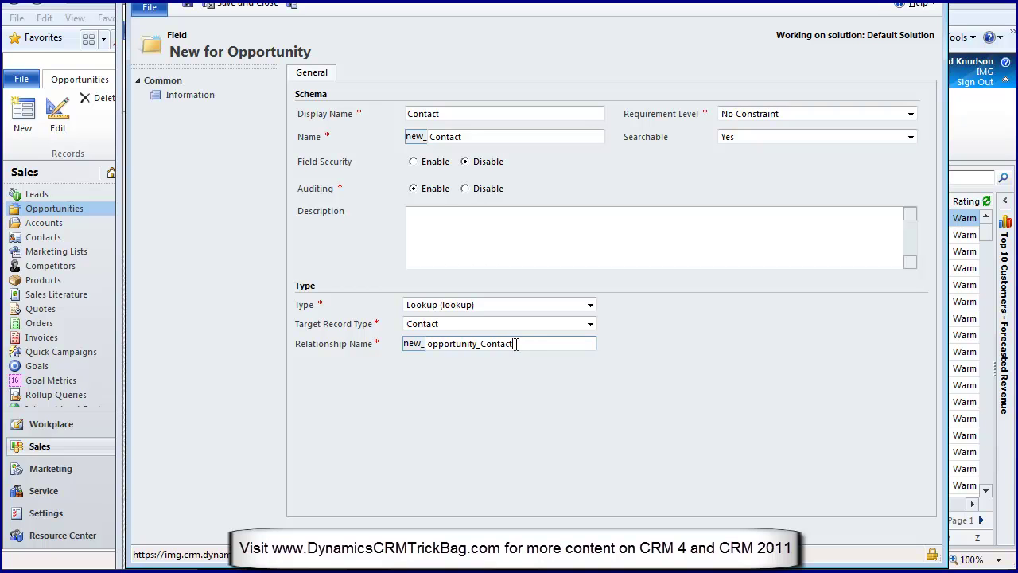
click(481, 344)
key(BackSpace)
scroll(551, 352, up, 1)
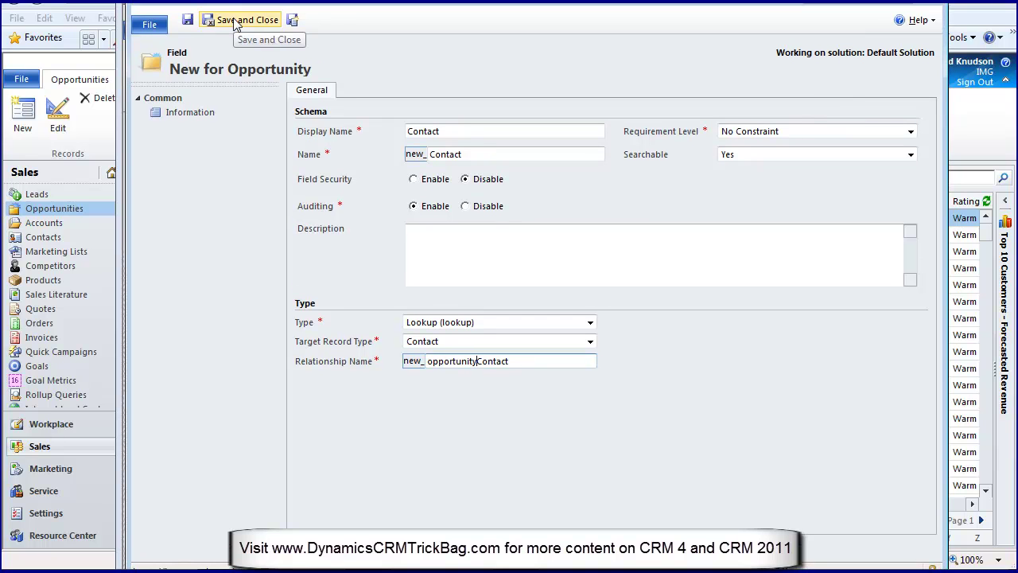
Save the Contact field, drop it below Account on the form, and open its properties.
click(235, 23)
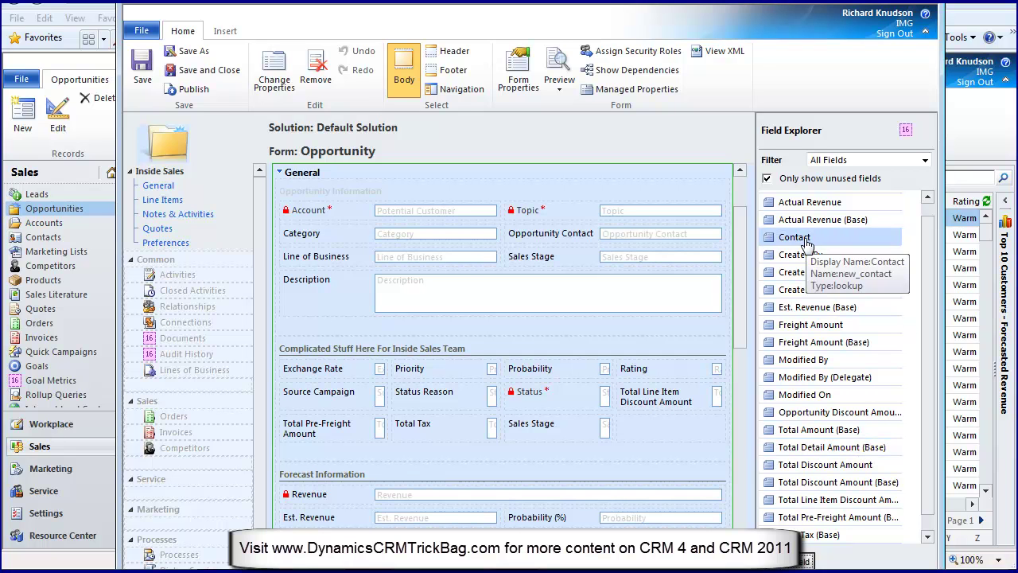
drag(807, 241, 450, 241)
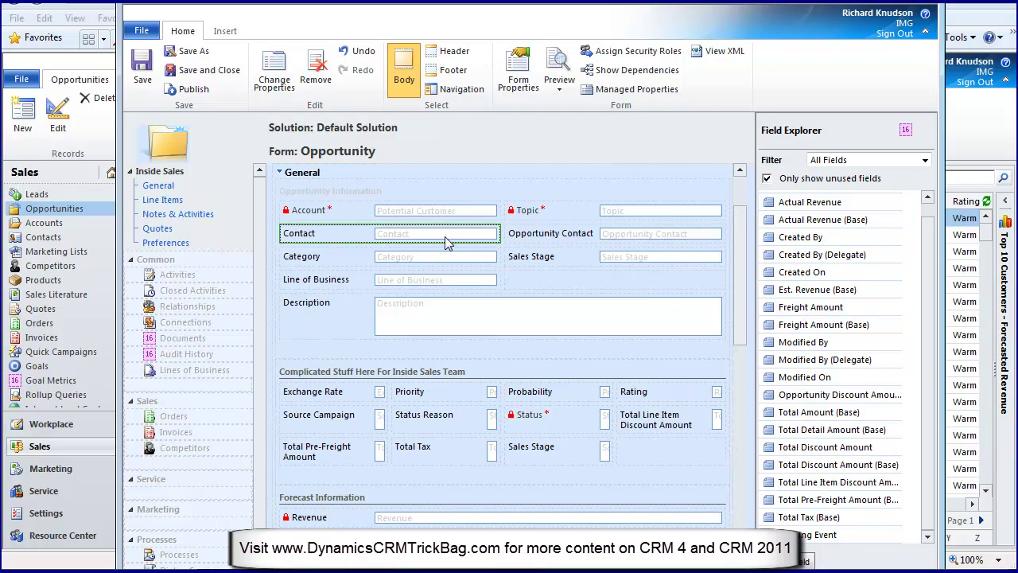
double_click(330, 238)
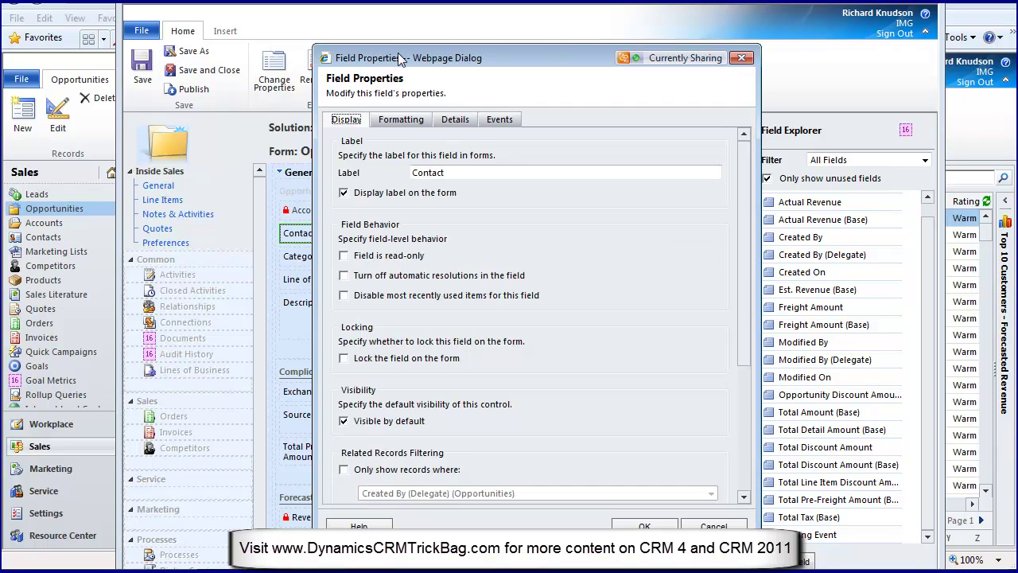
Filter the Contact lookup by Potential Customer (Accounts) matching contacts' Parent Customer (Accounts).
drag(399, 59, 381, 41)
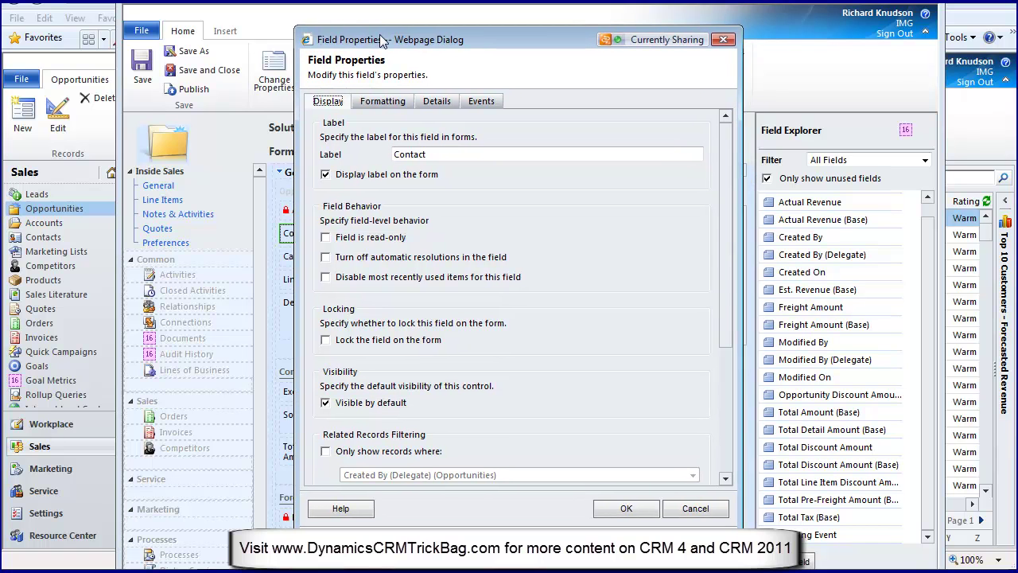
drag(726, 296, 734, 422)
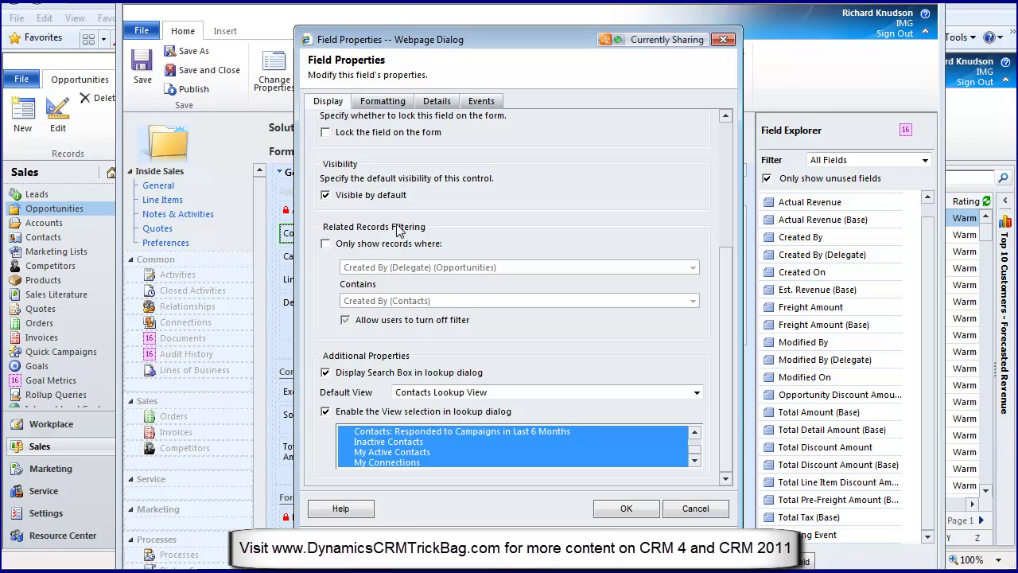
click(325, 243)
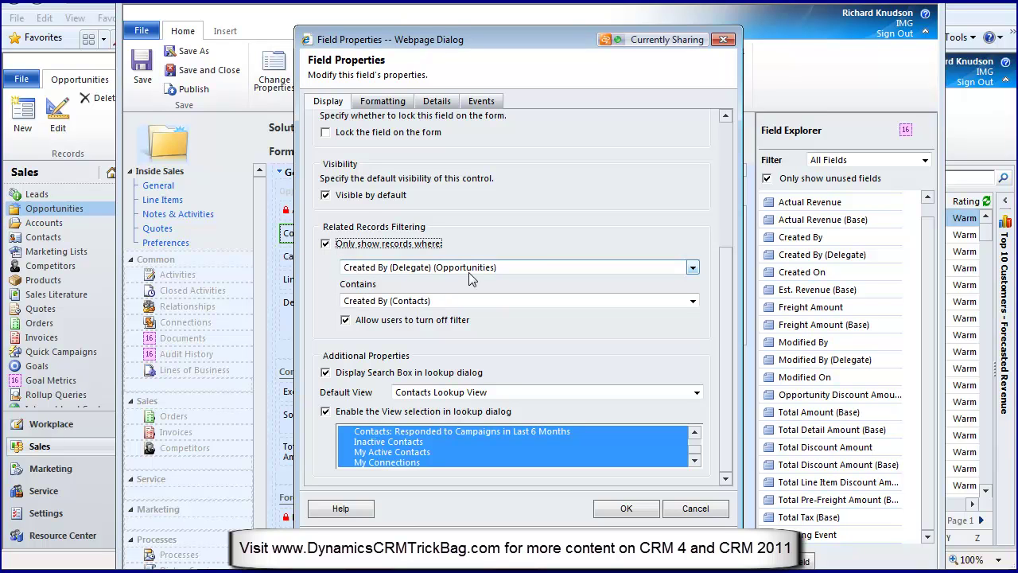
click(693, 269)
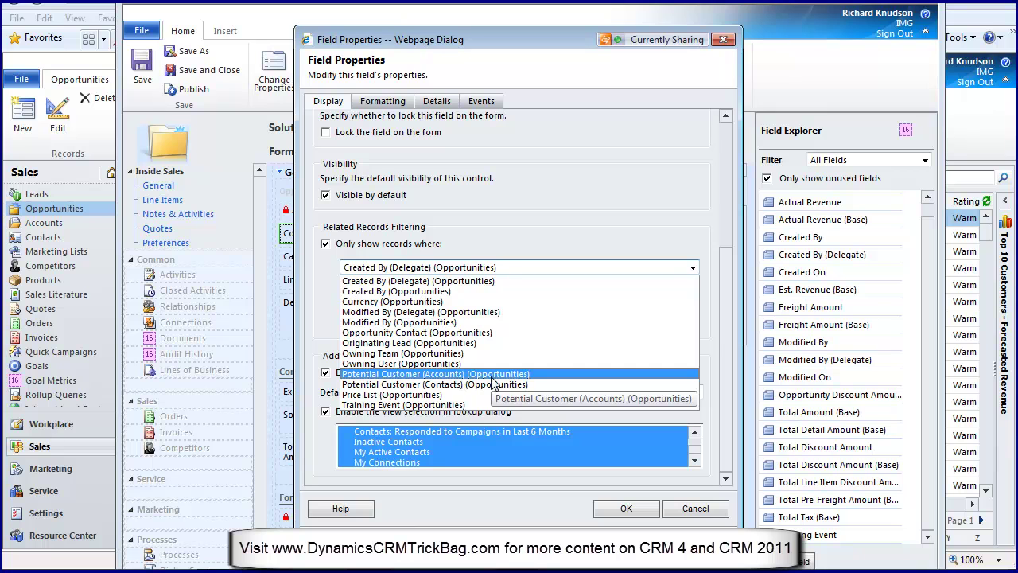
click(433, 374)
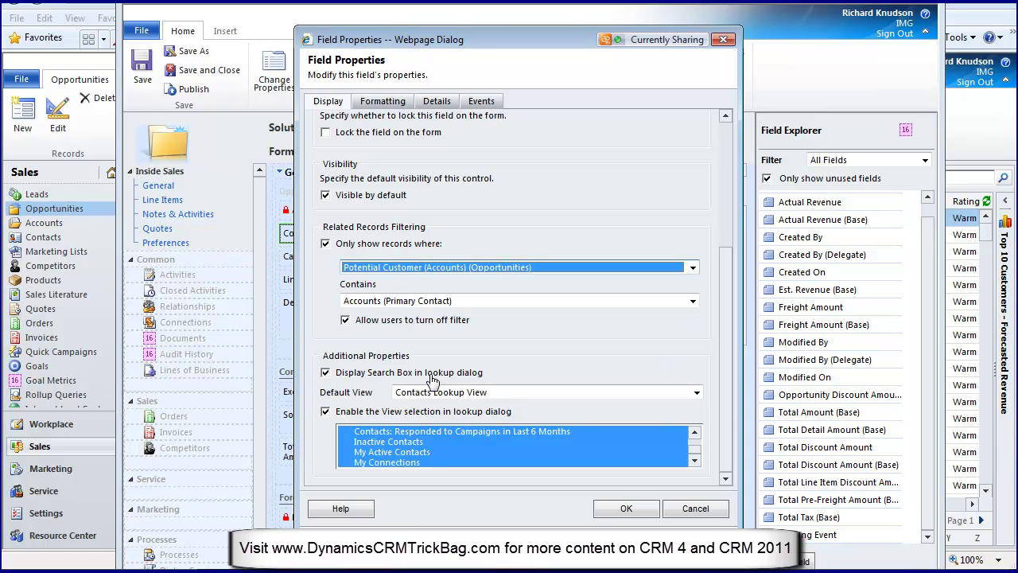
click(420, 303)
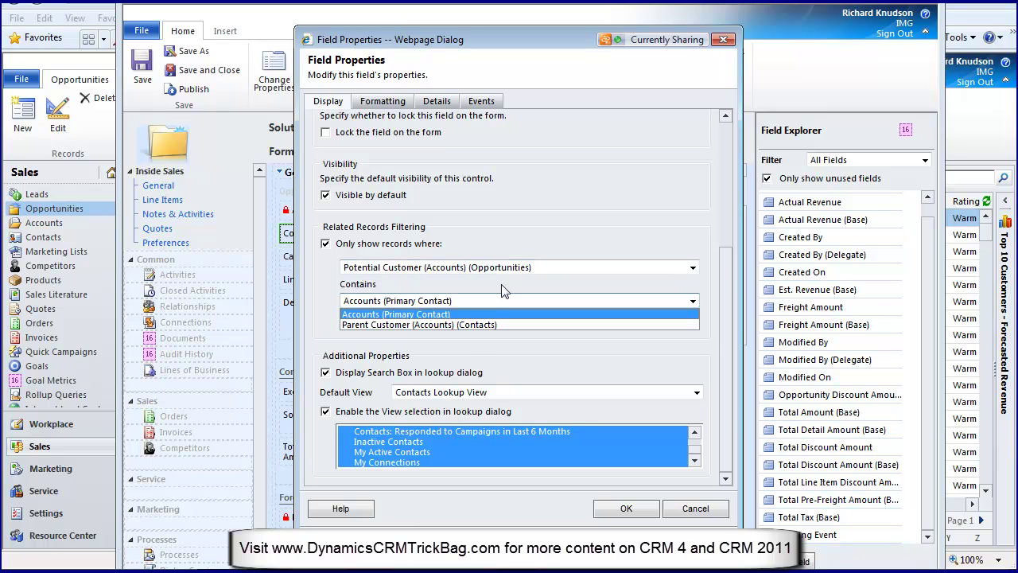
click(481, 326)
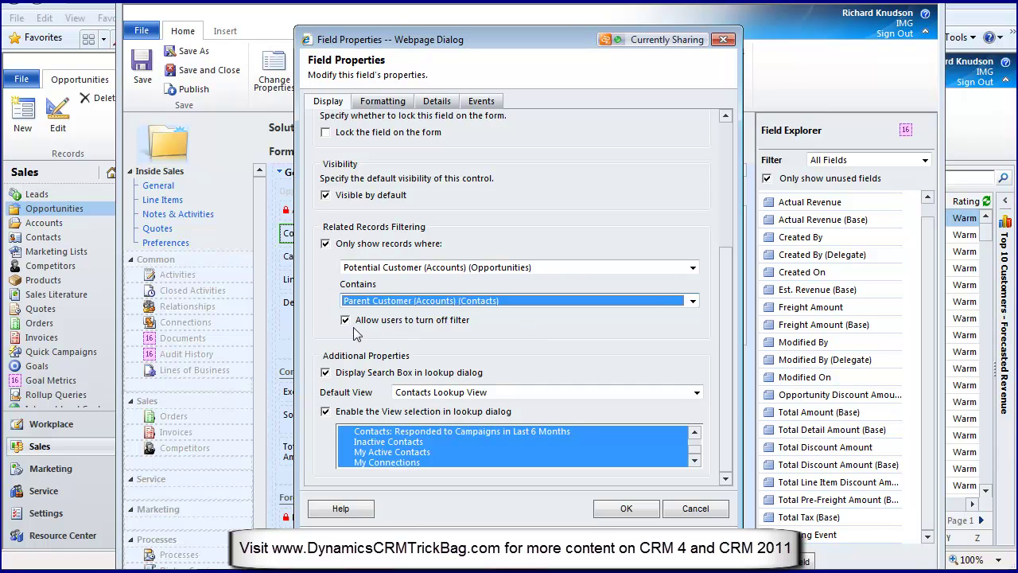
click(620, 510)
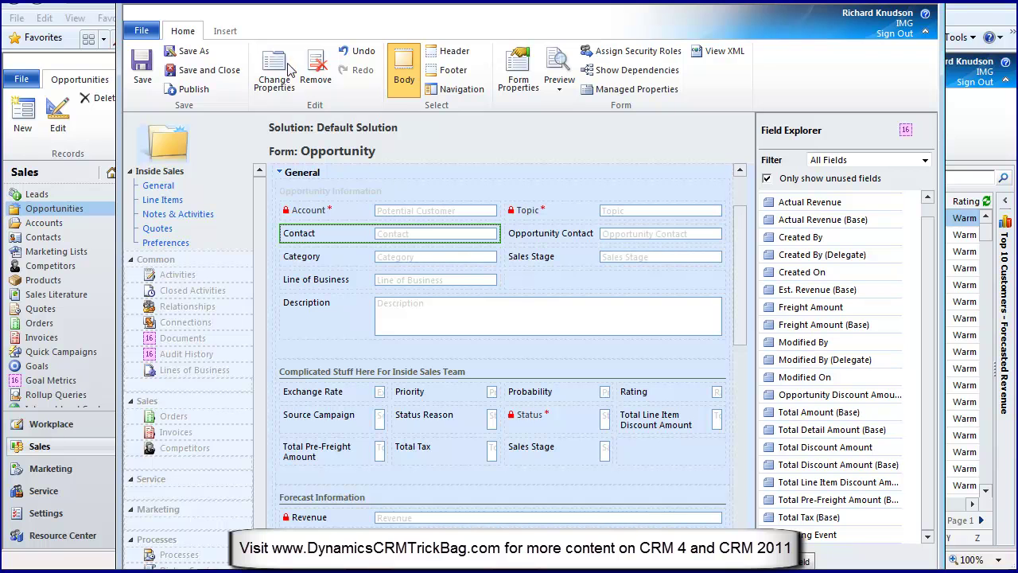
Save the form design, publish the Opportunity entity, and check the new Contact field.
click(209, 72)
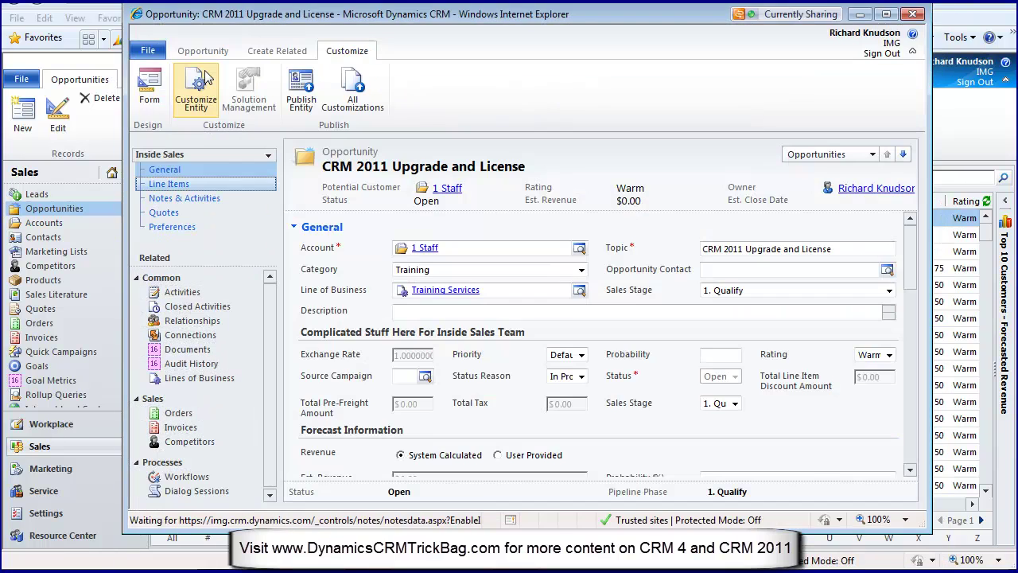
click(303, 91)
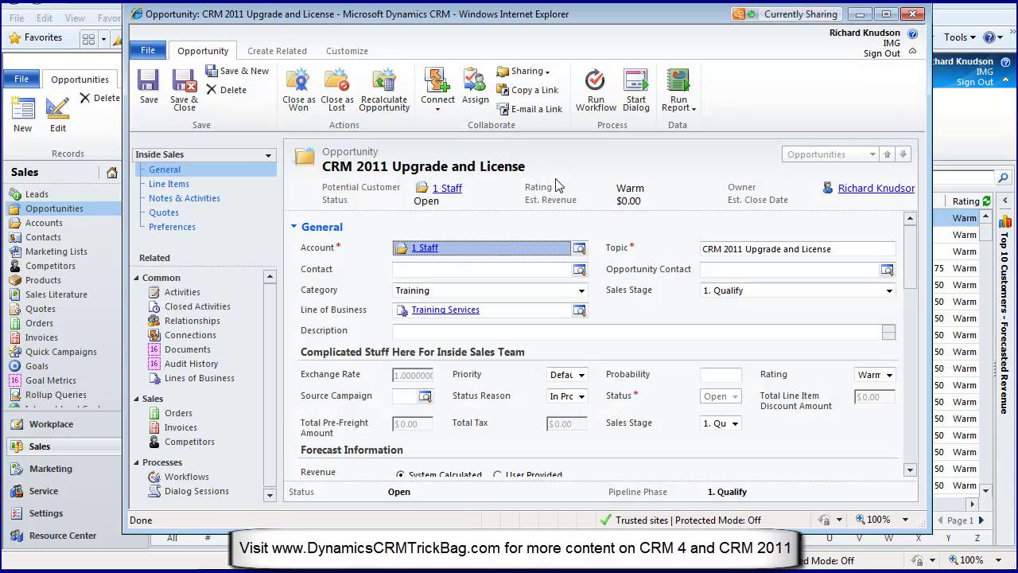
click(535, 268)
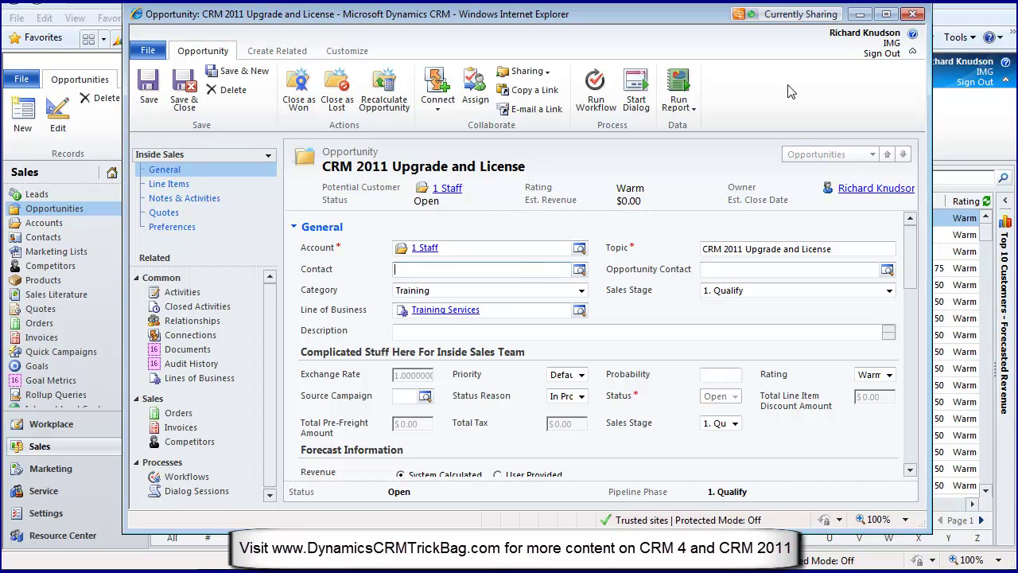
Start a new opportunity with Microsoft Corporation as the account.
click(916, 17)
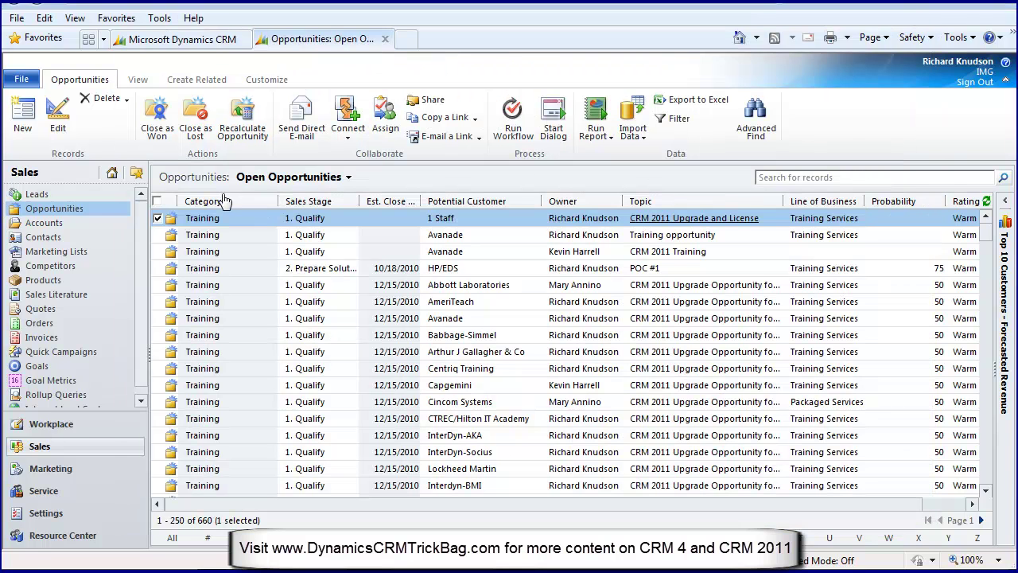
click(22, 114)
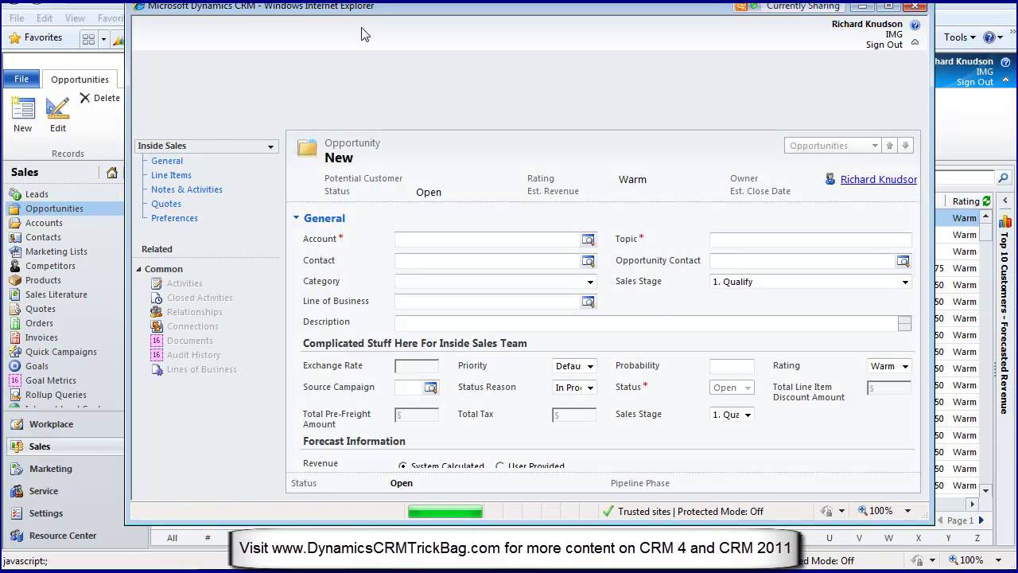
text(microsoft)
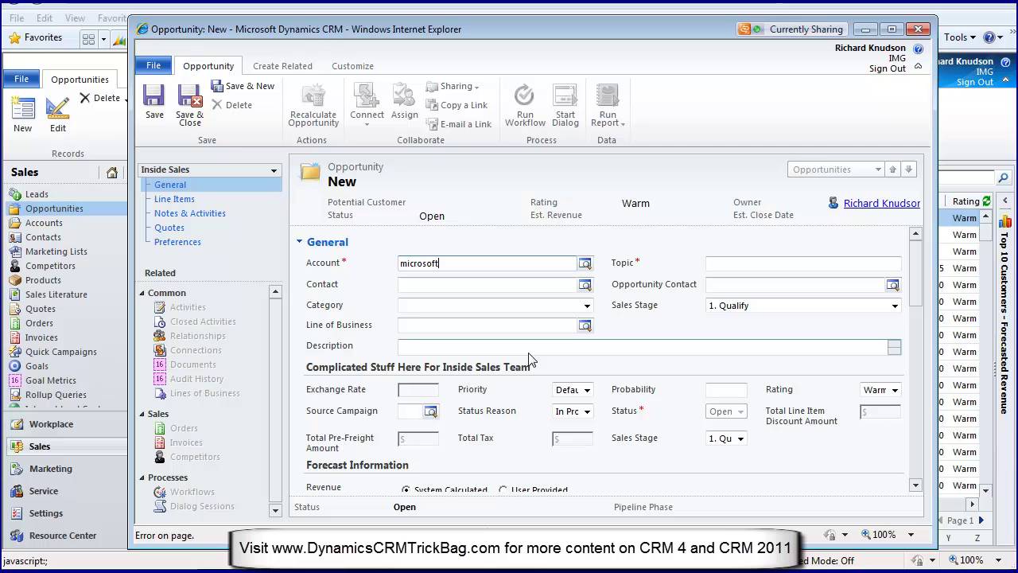
key(Tab)
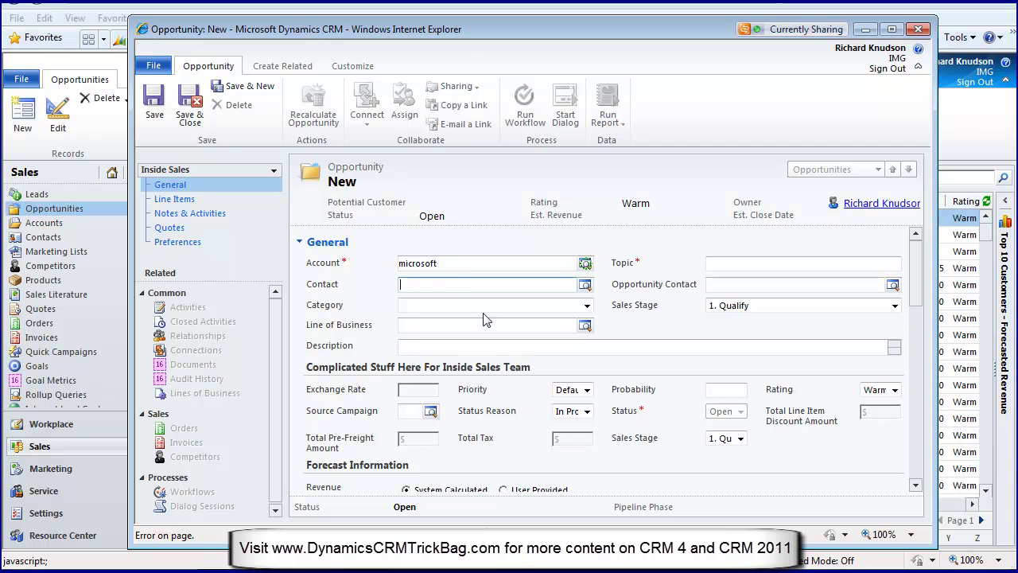
click(406, 265)
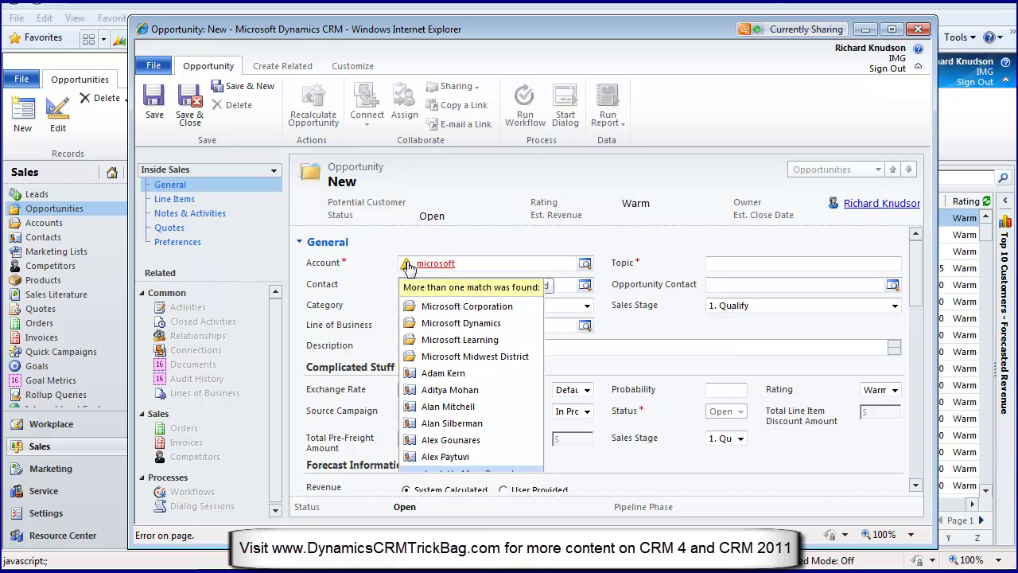
click(420, 307)
Pick a Microsoft Corporation contact through the filtered Contact lookup.
click(442, 288)
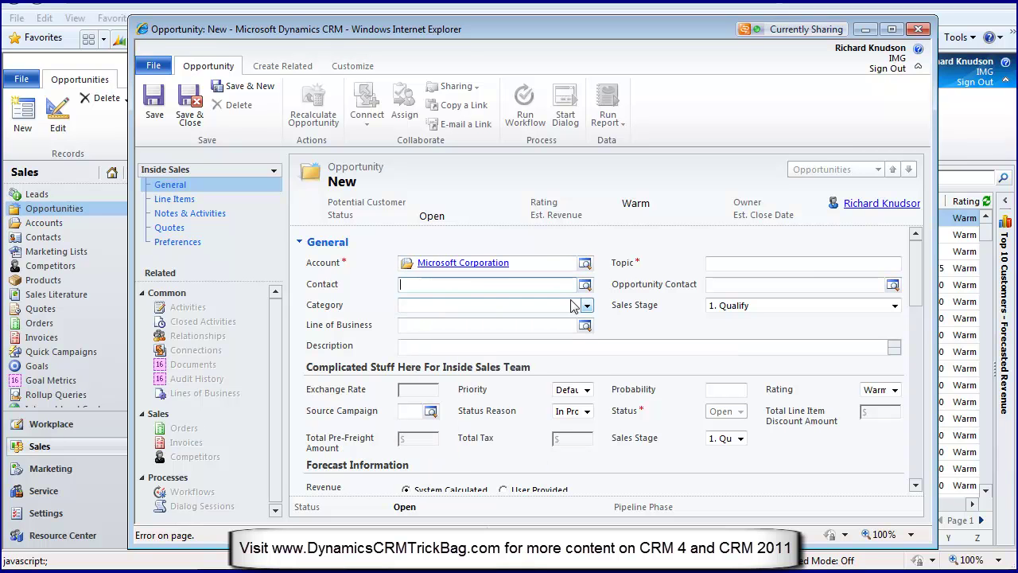
click(584, 286)
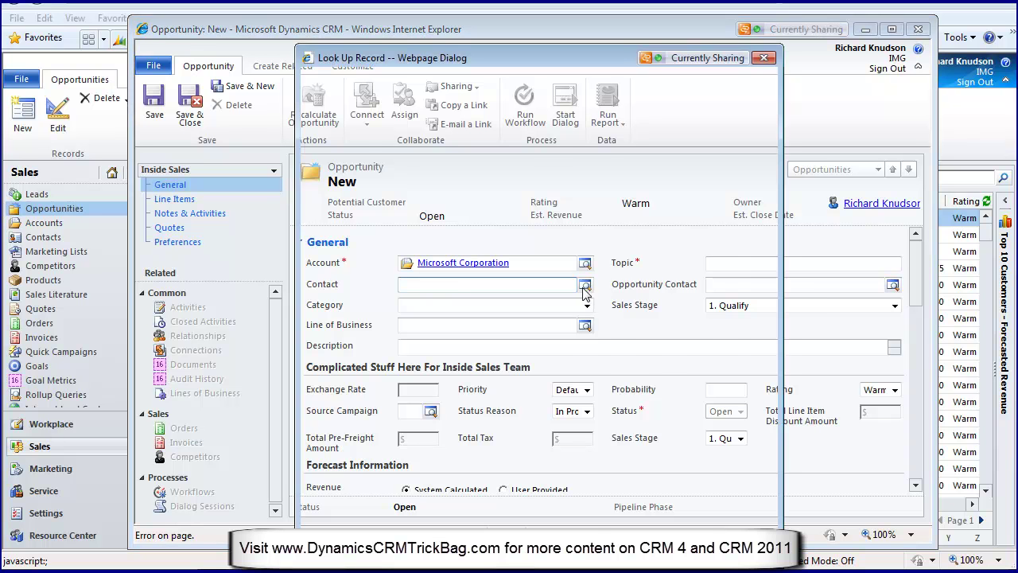
mouse_move(770, 259)
mouse_down()
mouse_move(764, 384)
mouse_move(763, 247)
mouse_up()
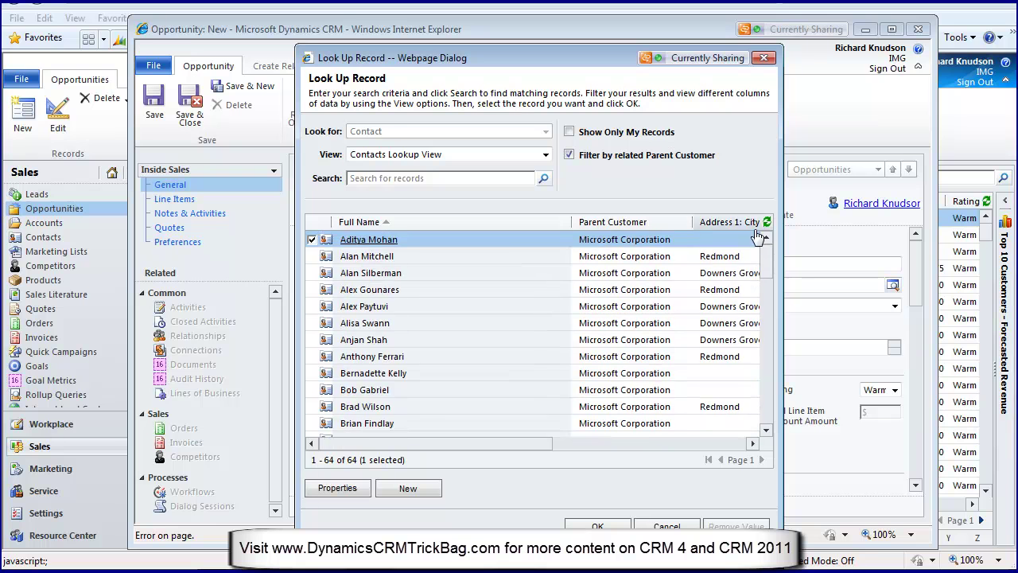
double_click(478, 274)
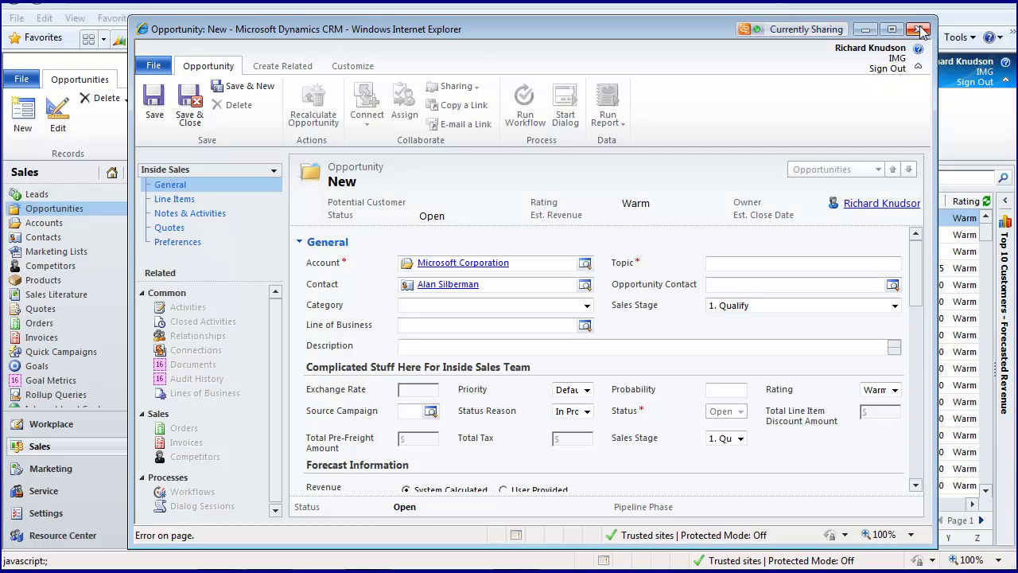
Close the new opportunity without saving or sending the error report.
click(919, 30)
click(715, 391)
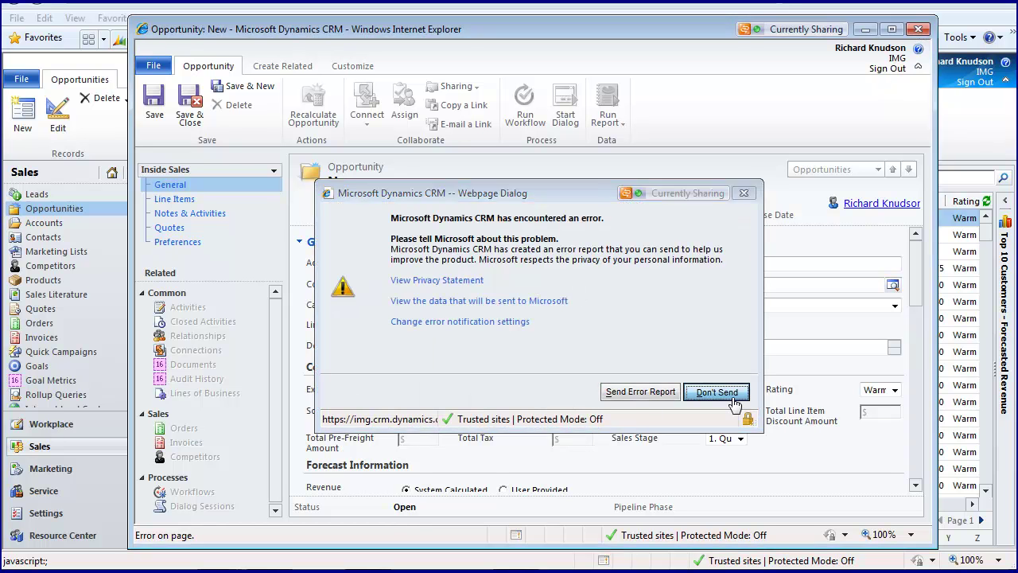
click(586, 352)
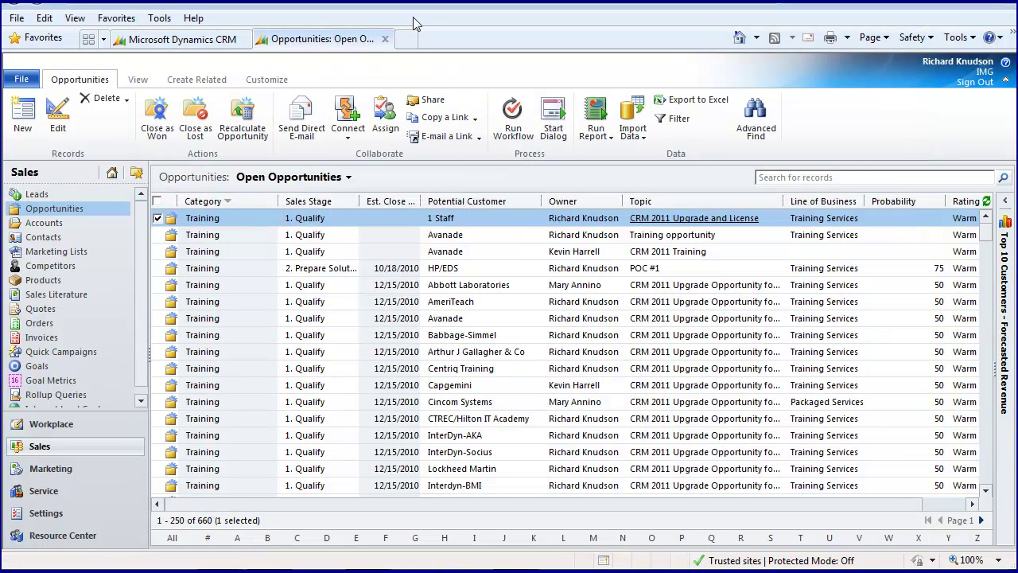
Return to the presentation and advance to the 'What's New with Workflows' slide.
mouse_move(410, 7)
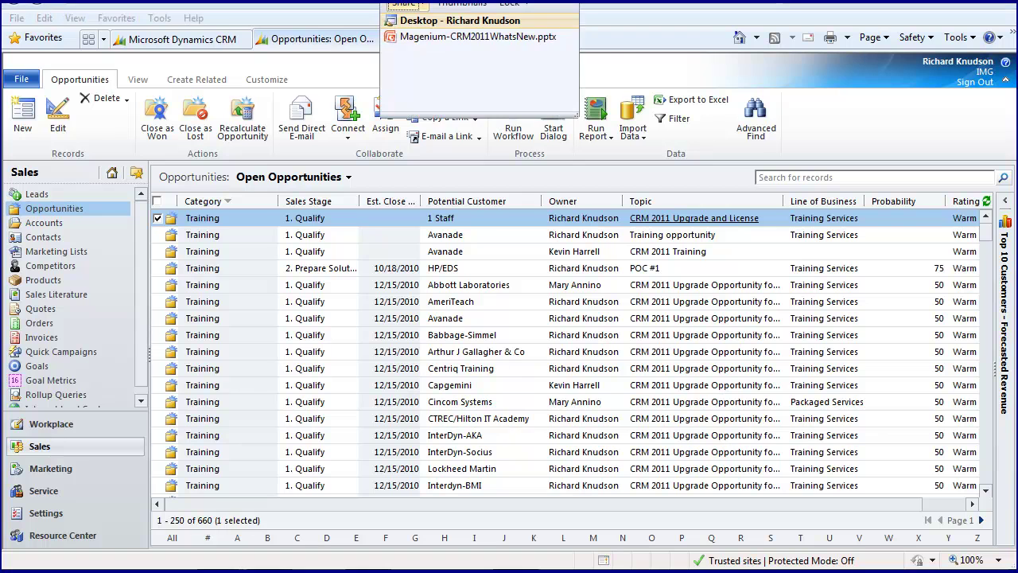
click(411, 41)
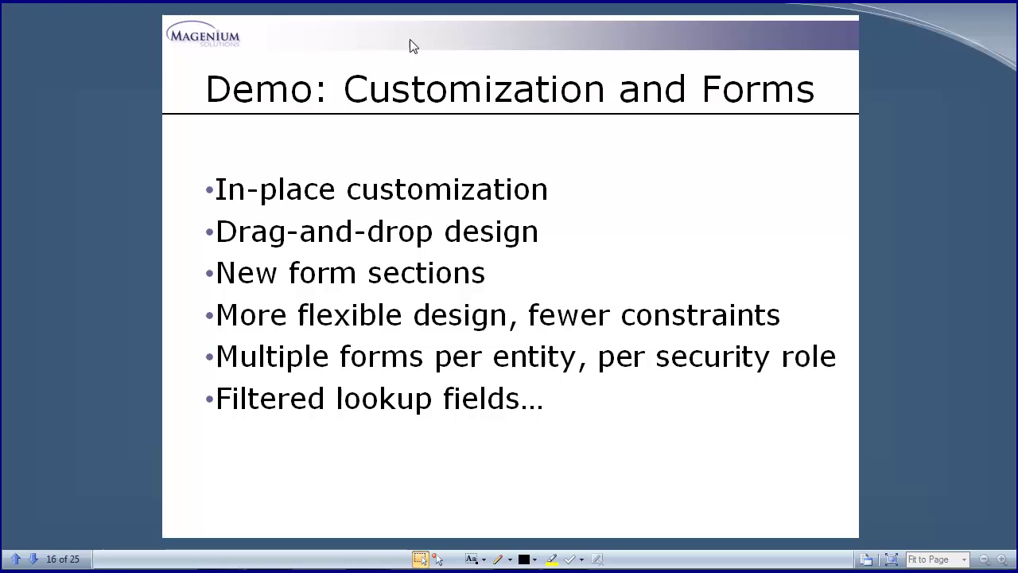
click(33, 559)
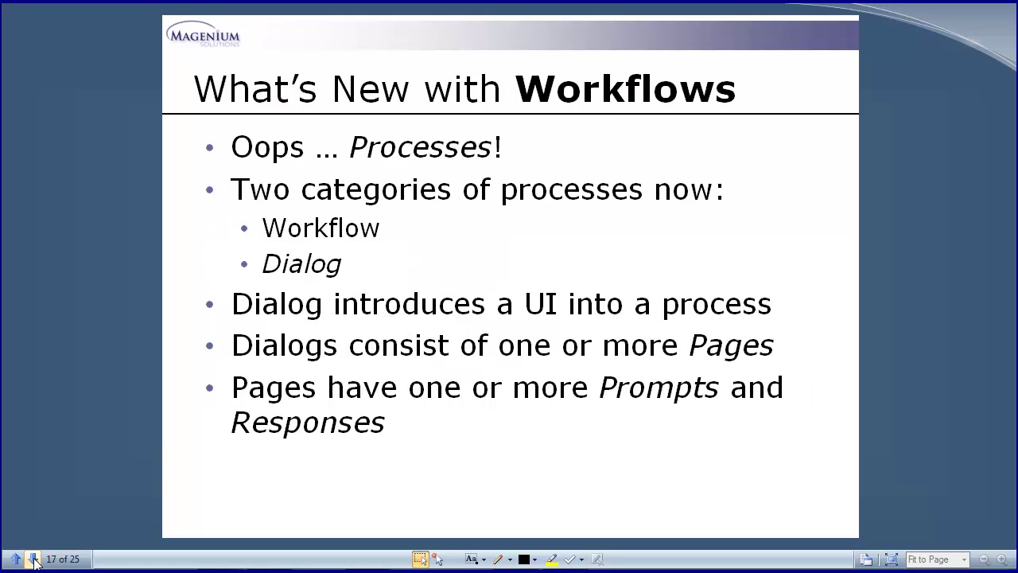